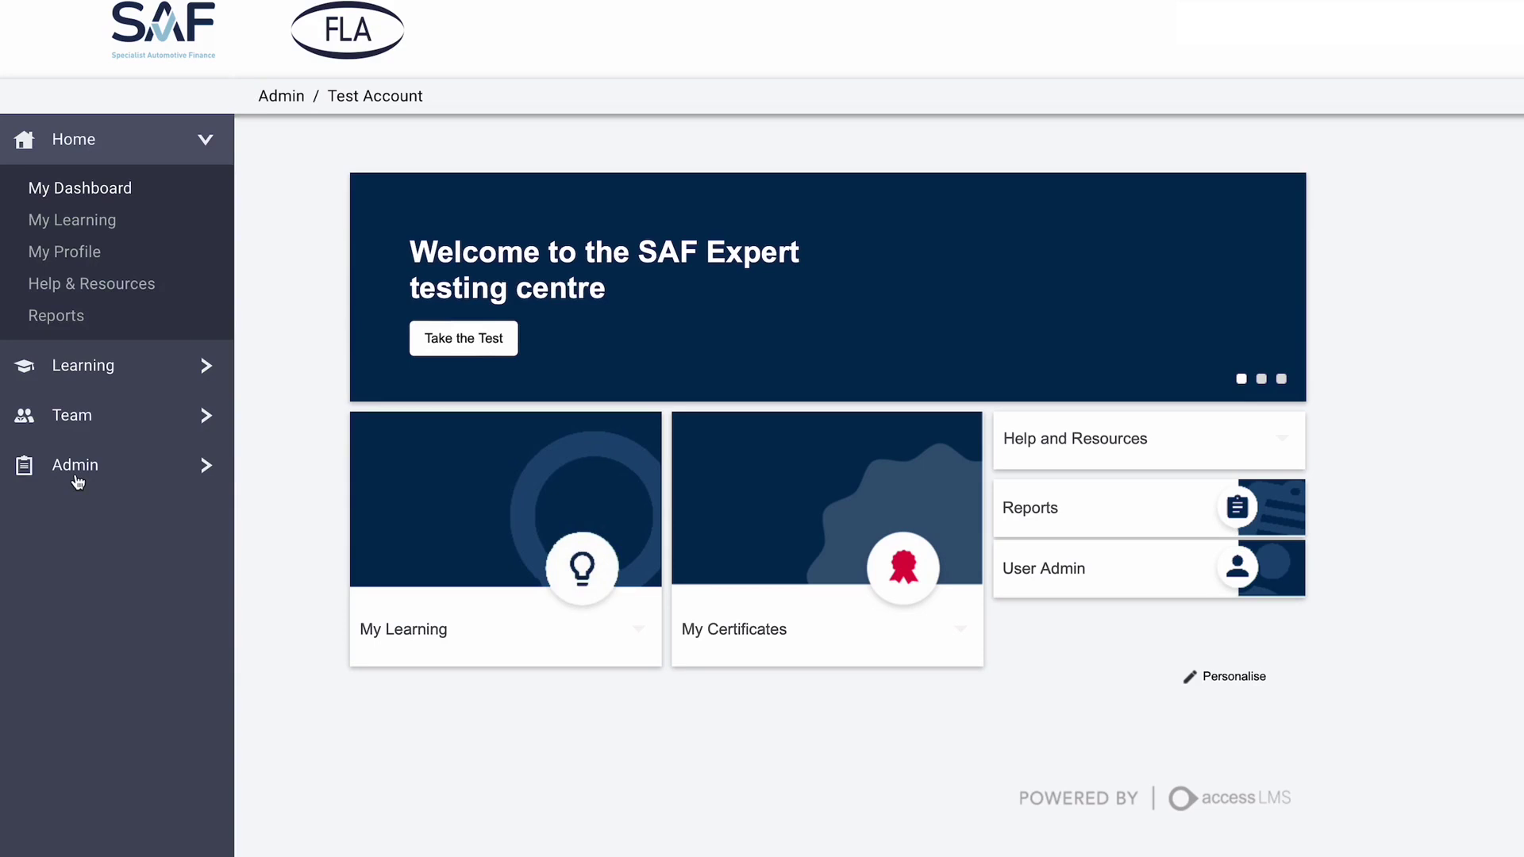
- Show the Test Account organisation's Details under Organisation and Users and select the FRN value
left_click(76, 472)
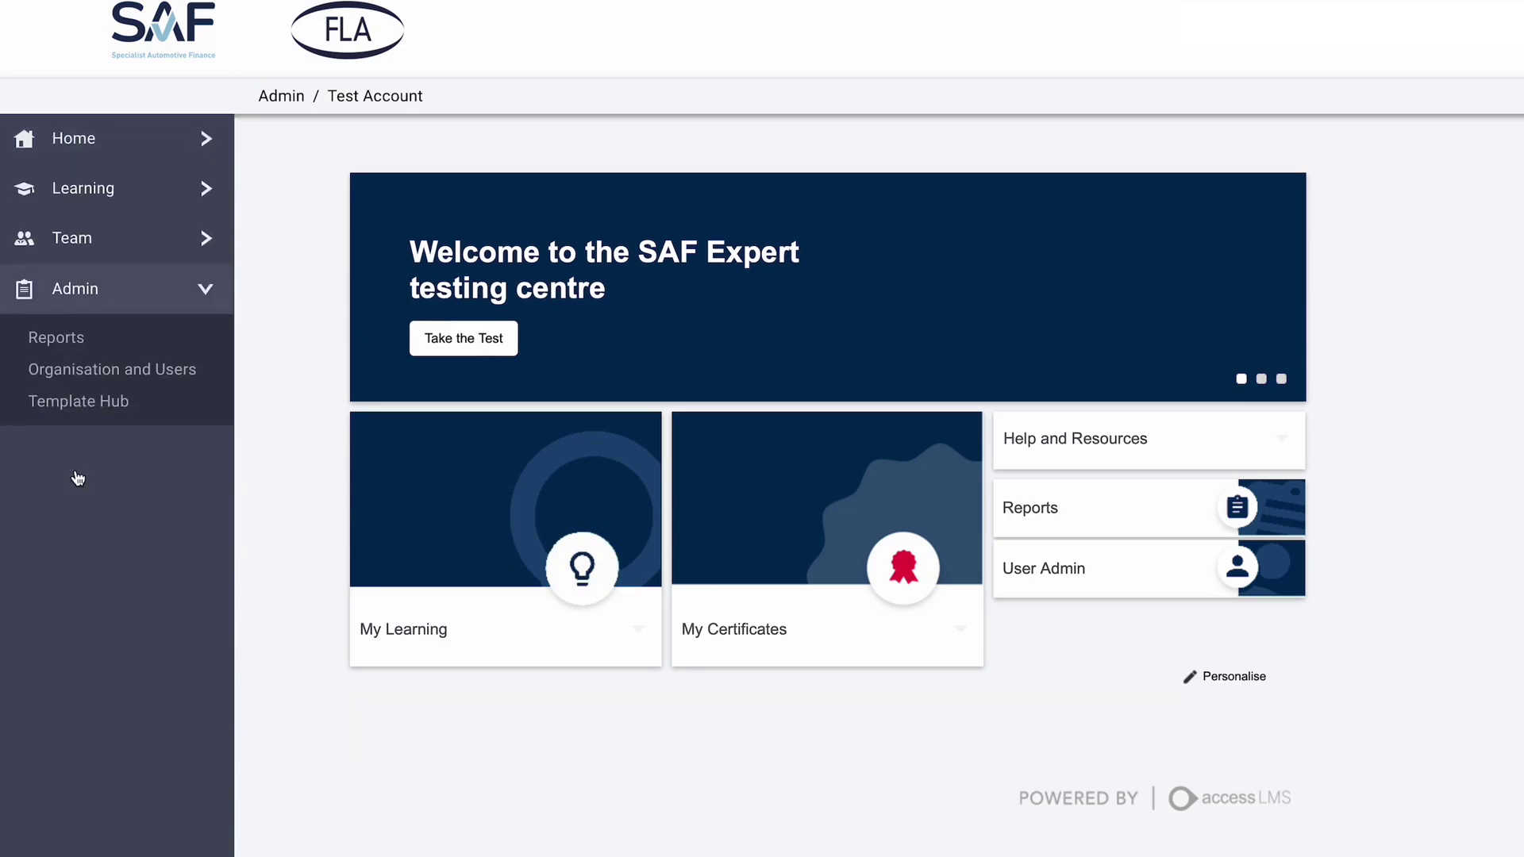
left_click(81, 373)
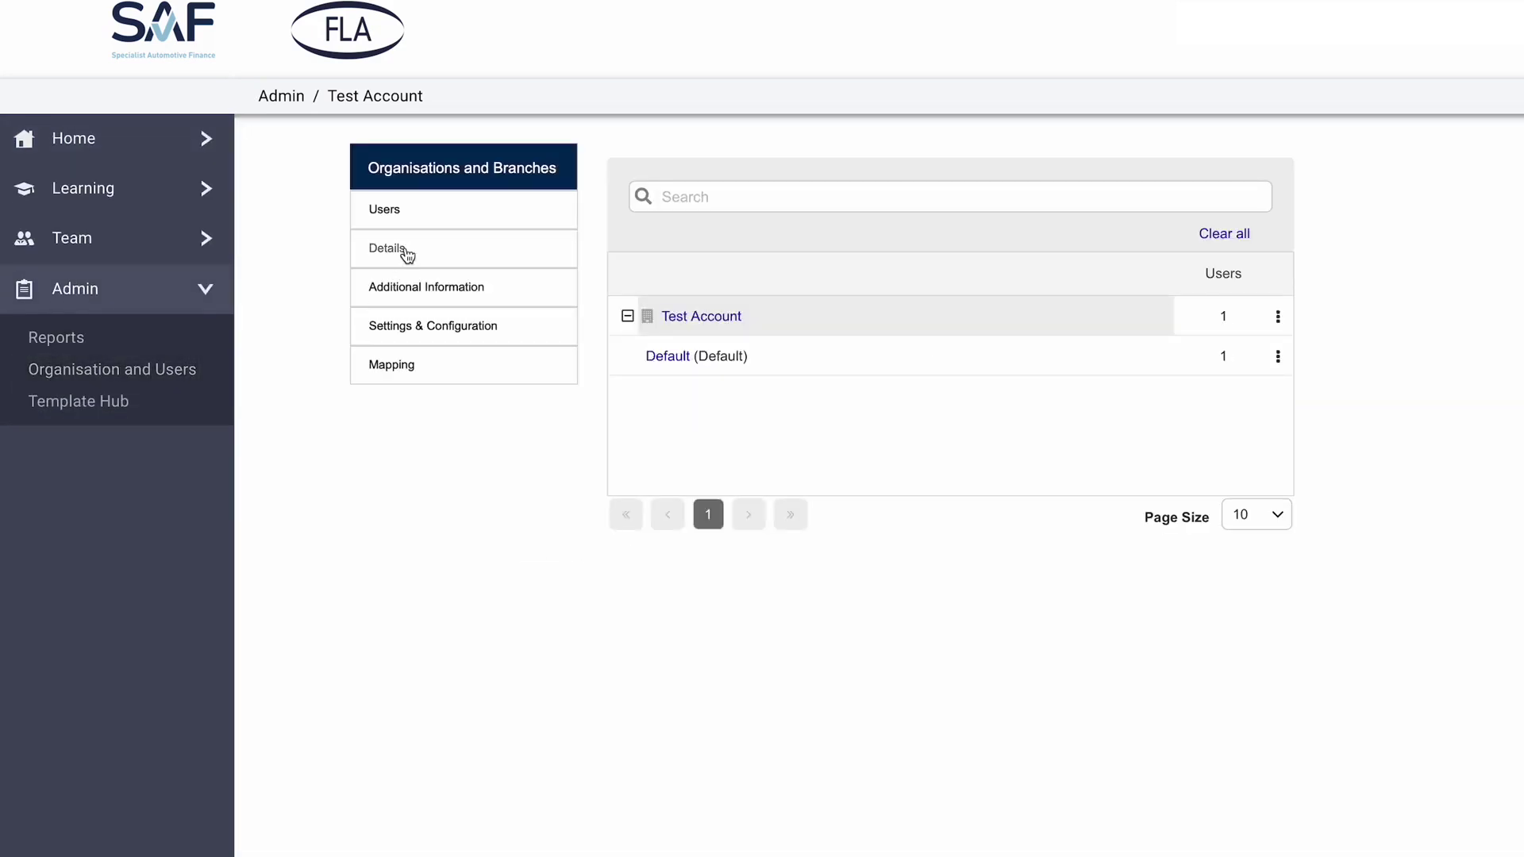
left_click(405, 251)
double_click(641, 276)
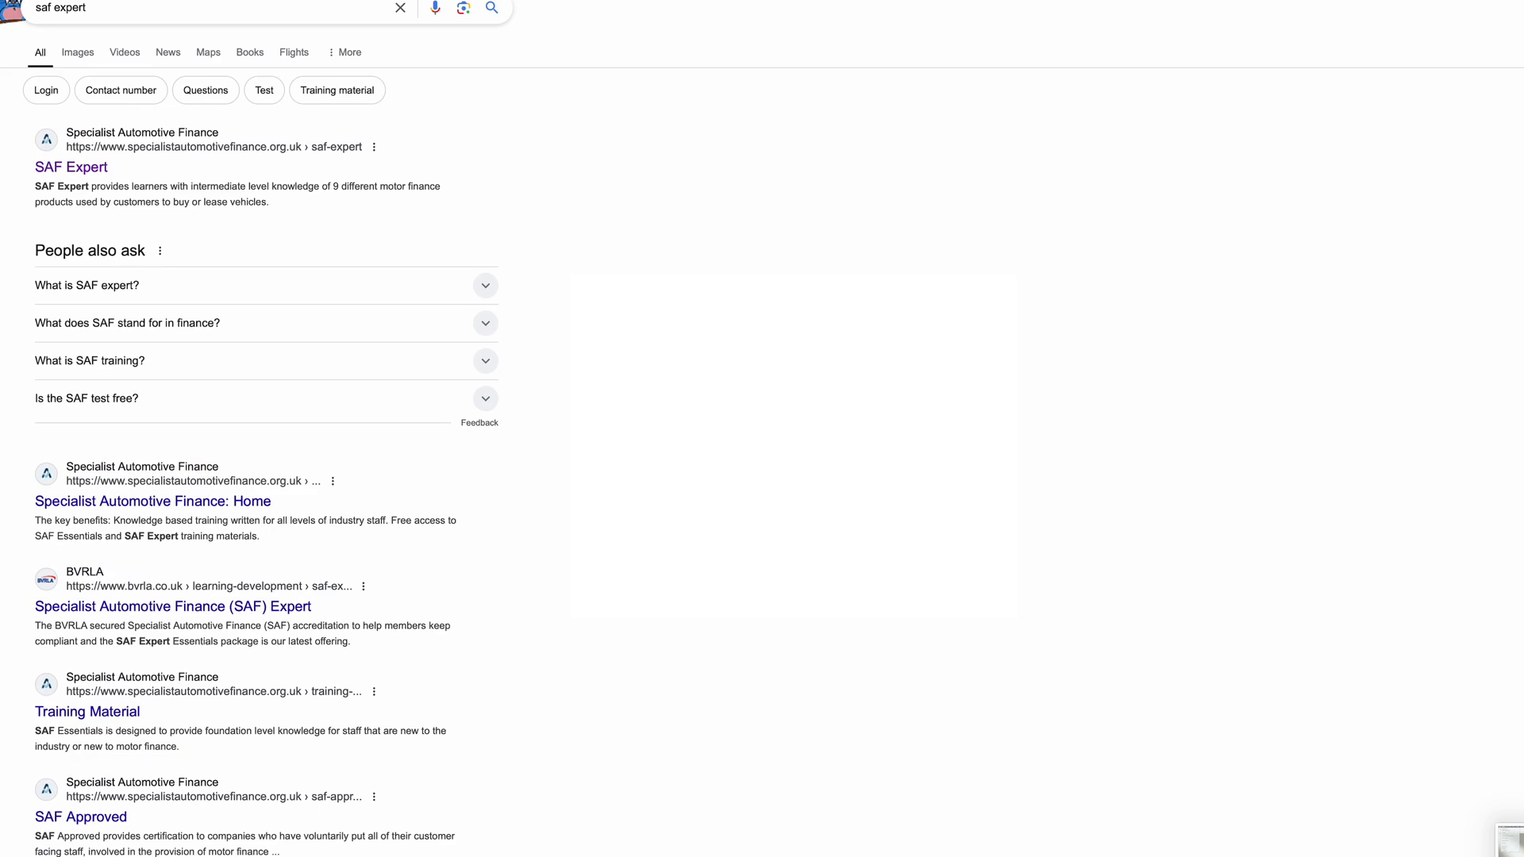
- Open the 'SAF Expert' result from specialistautomotivefinance.org.uk
left_click(96, 167)
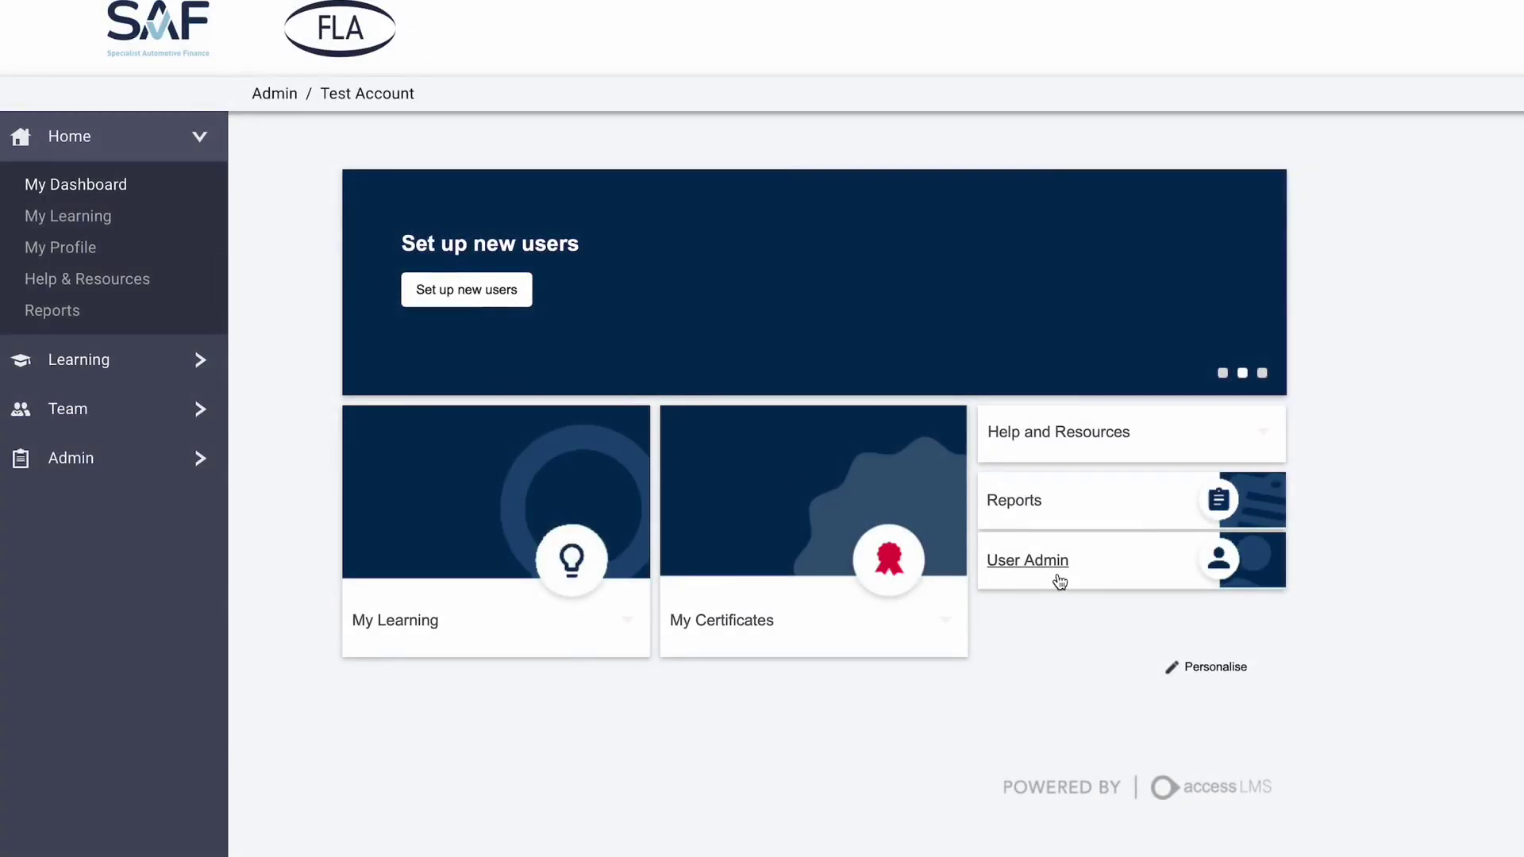
- Start a new user from the User Admin Users list
left_click(1060, 581)
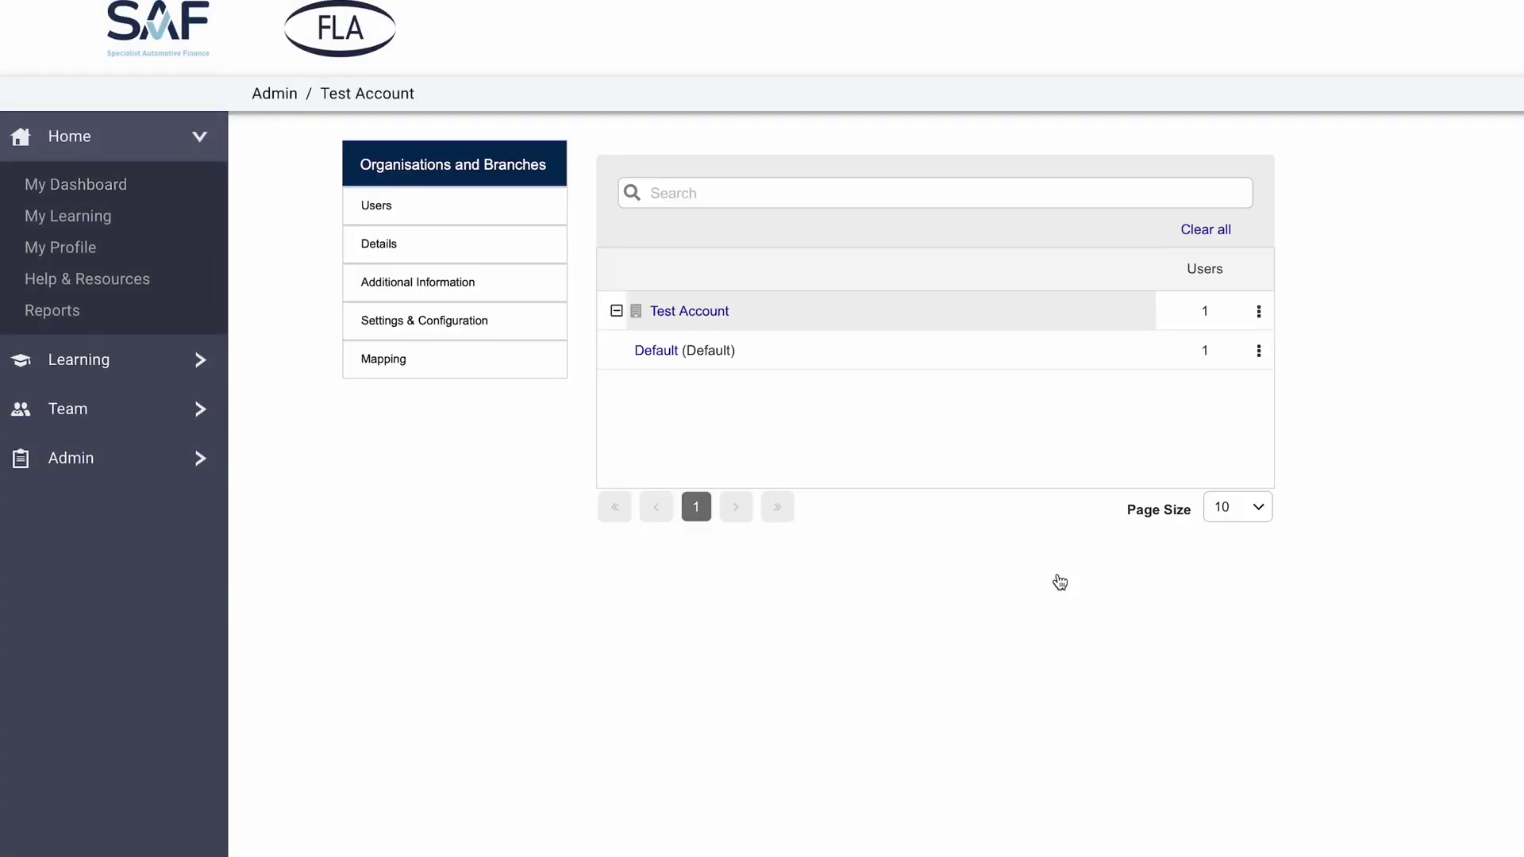
left_click(401, 204)
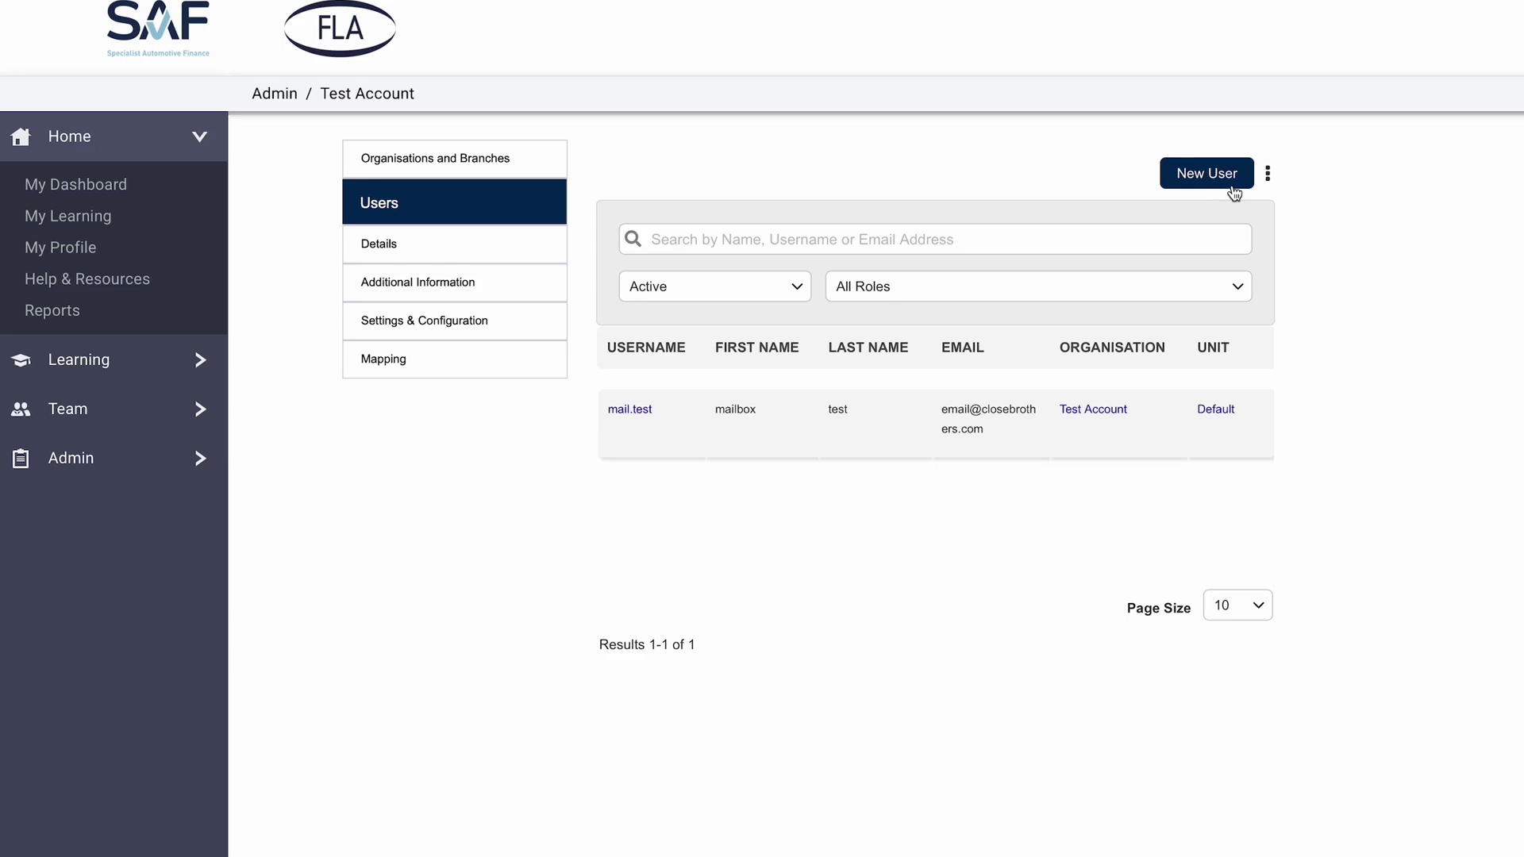
left_click(1213, 175)
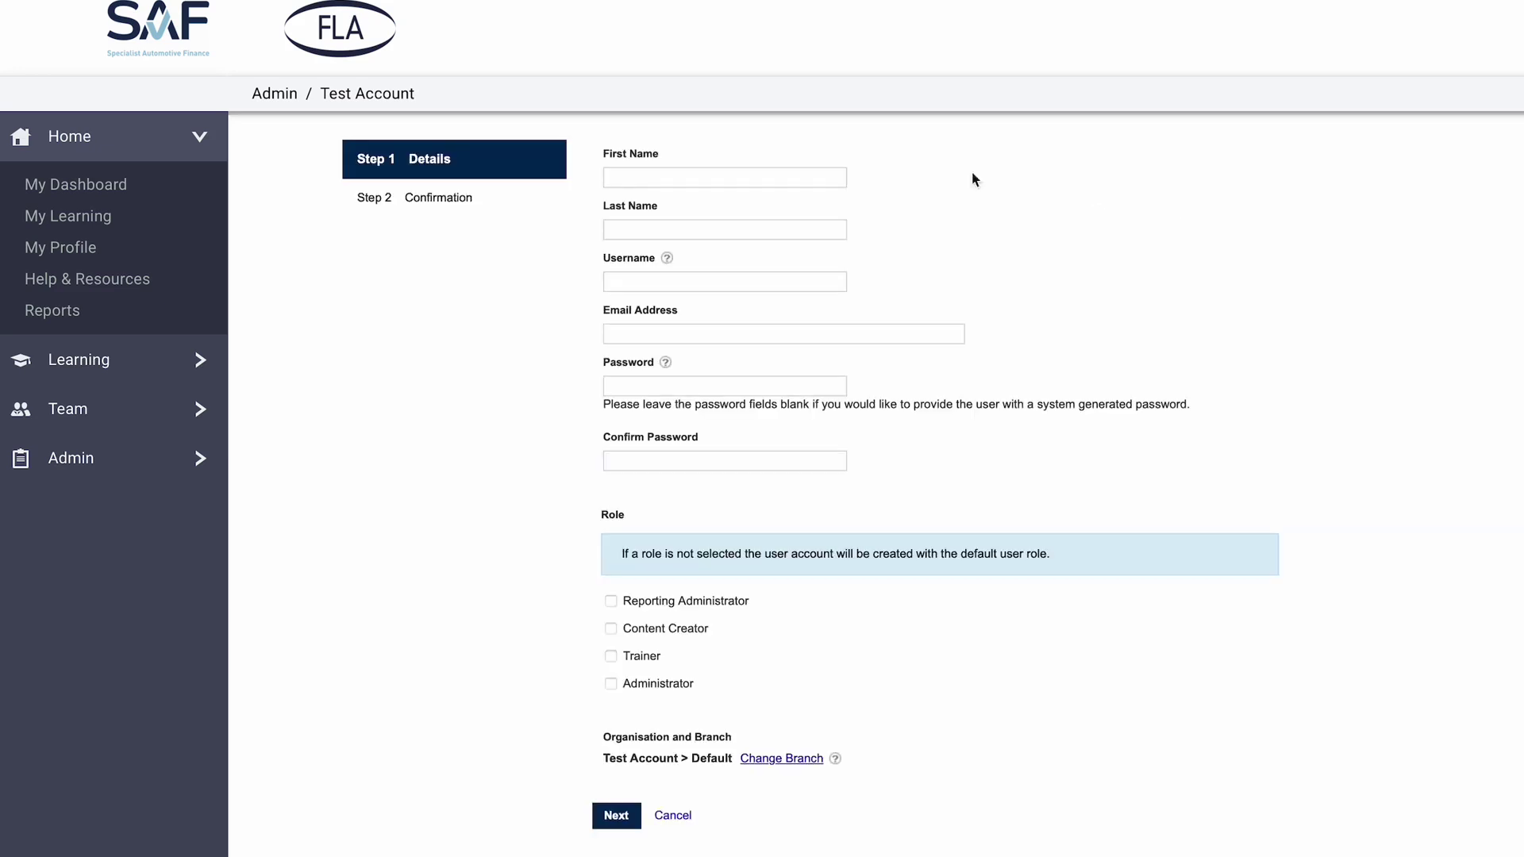
- Fill in the new user's first name, last name, username and e-mail, and continue to Confirmation
left_click(711, 172)
type("First")
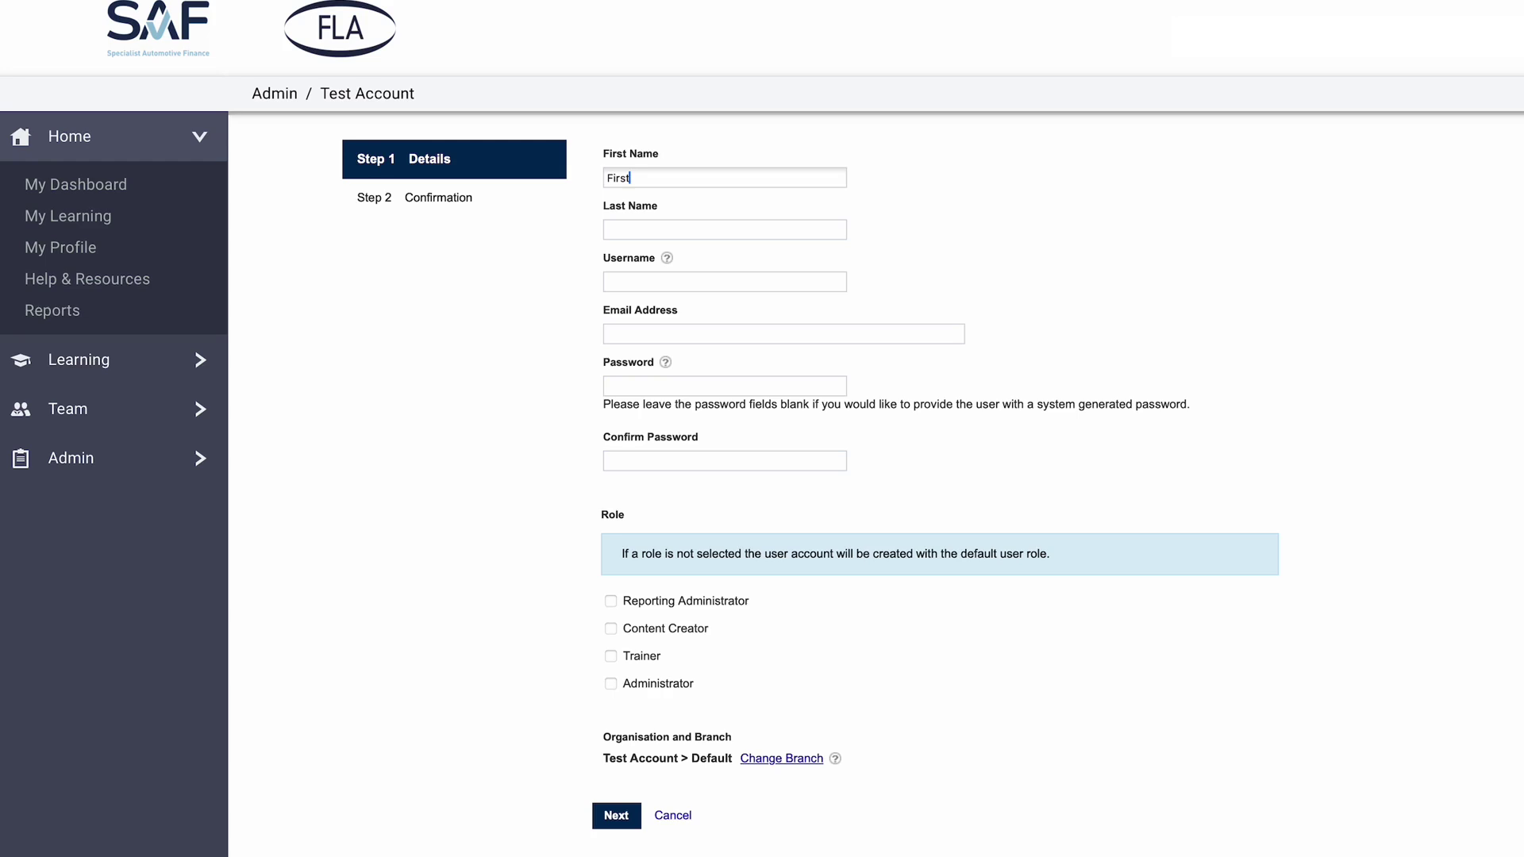
key("Tab")
type("Las")
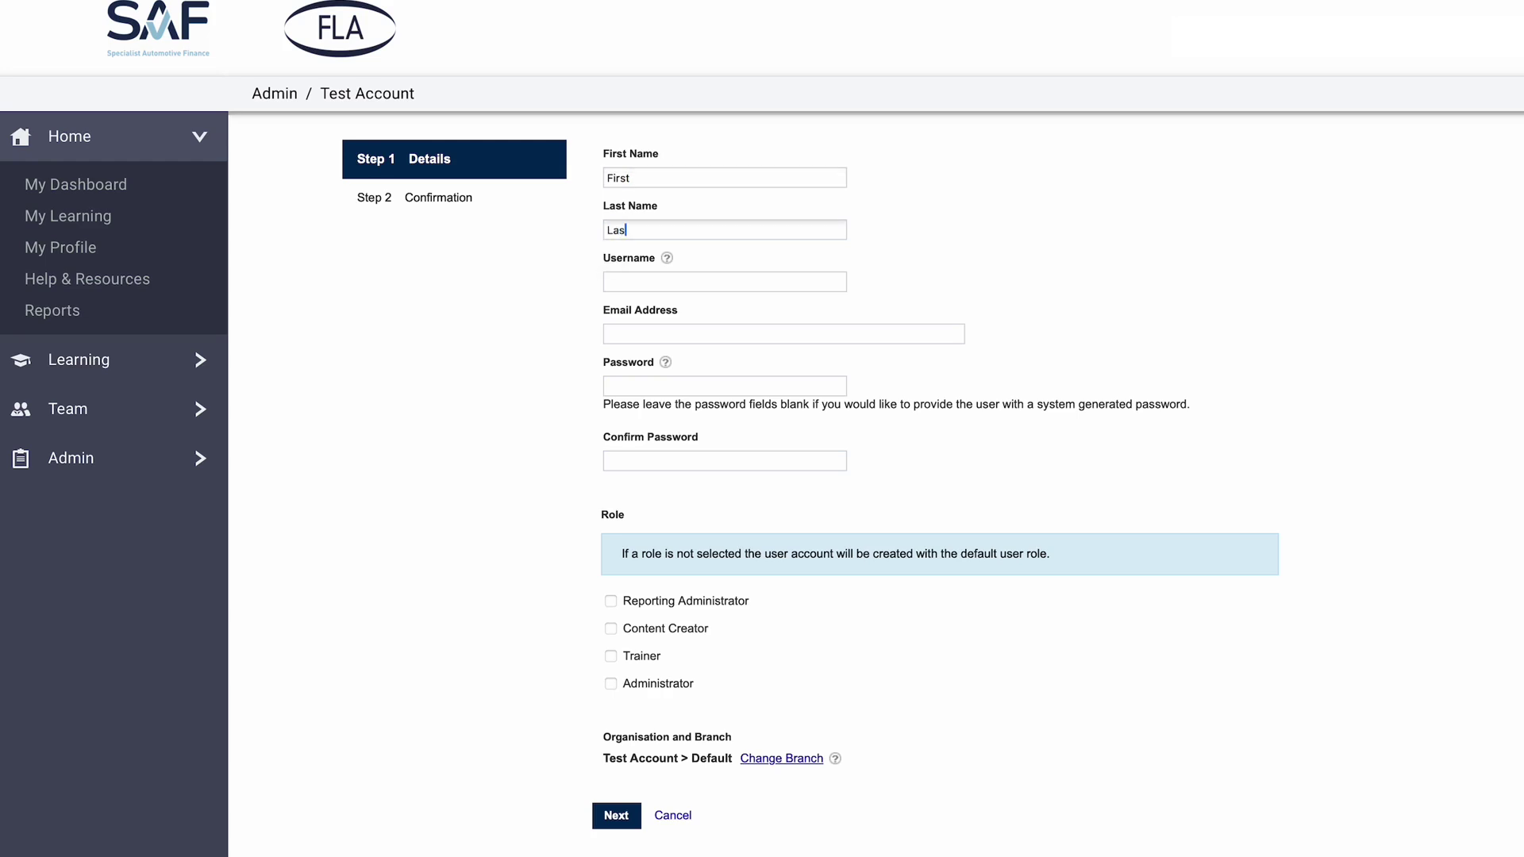
left_click(619, 280)
type("First.Last")
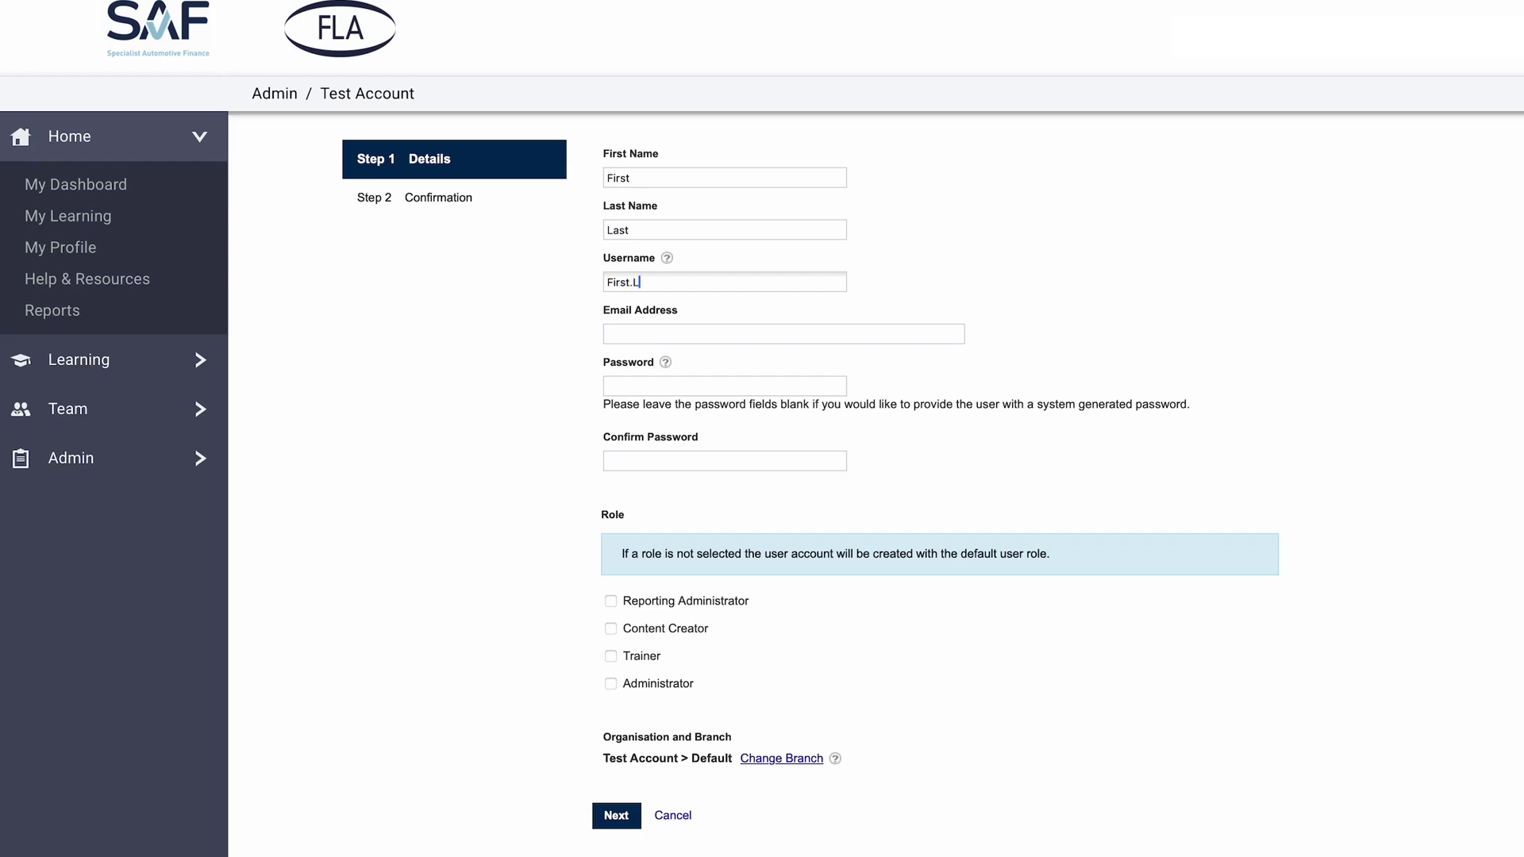
left_click(643, 334)
type("email")
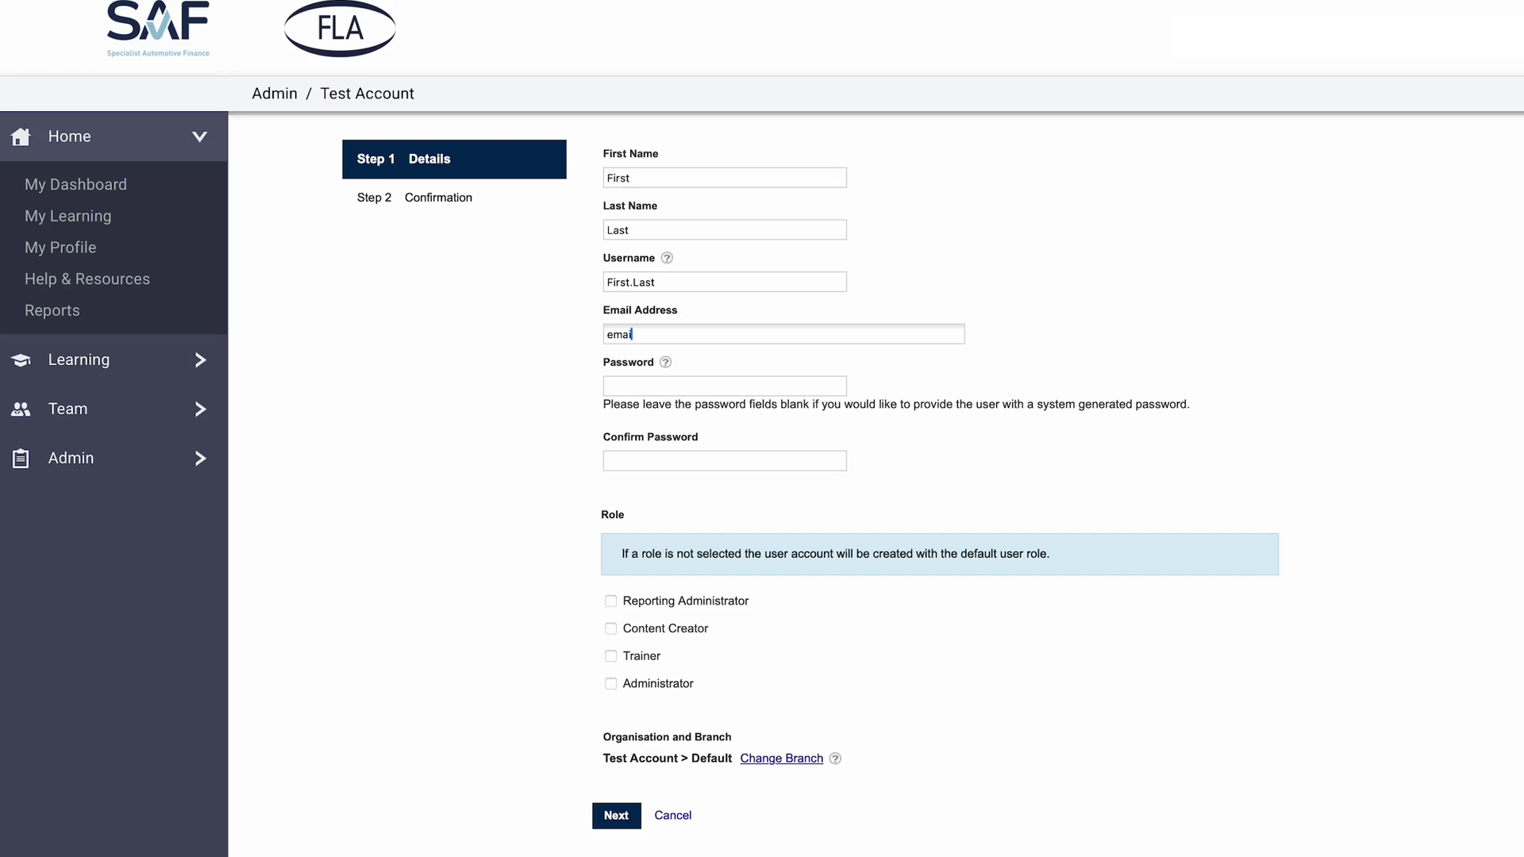
type("@closebrothers.com")
left_click(613, 816)
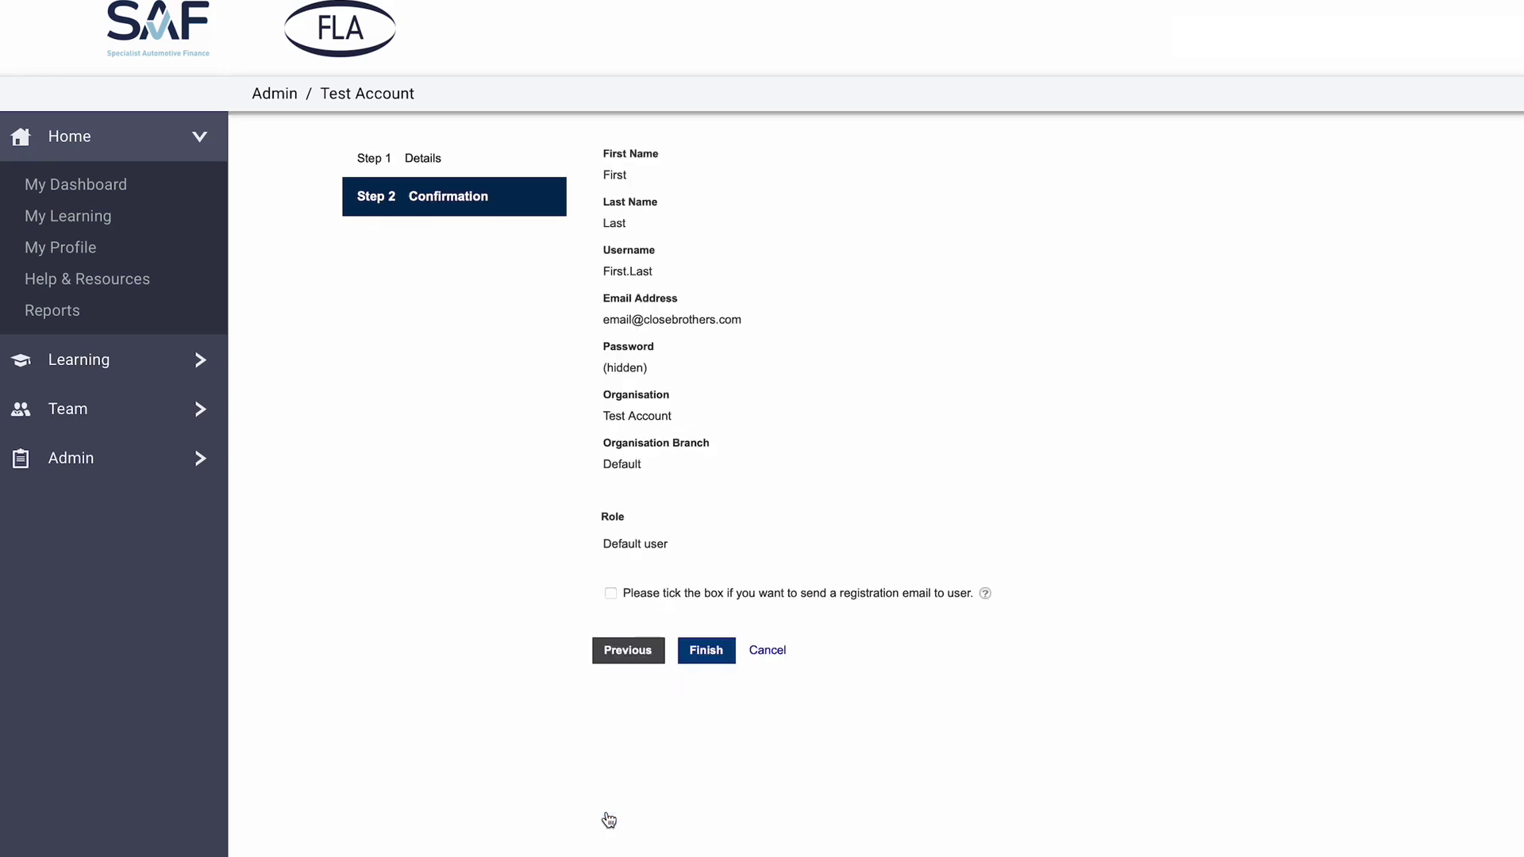
- Finish creating the user with the registration e-mail option ticked
mouse_move(627, 596)
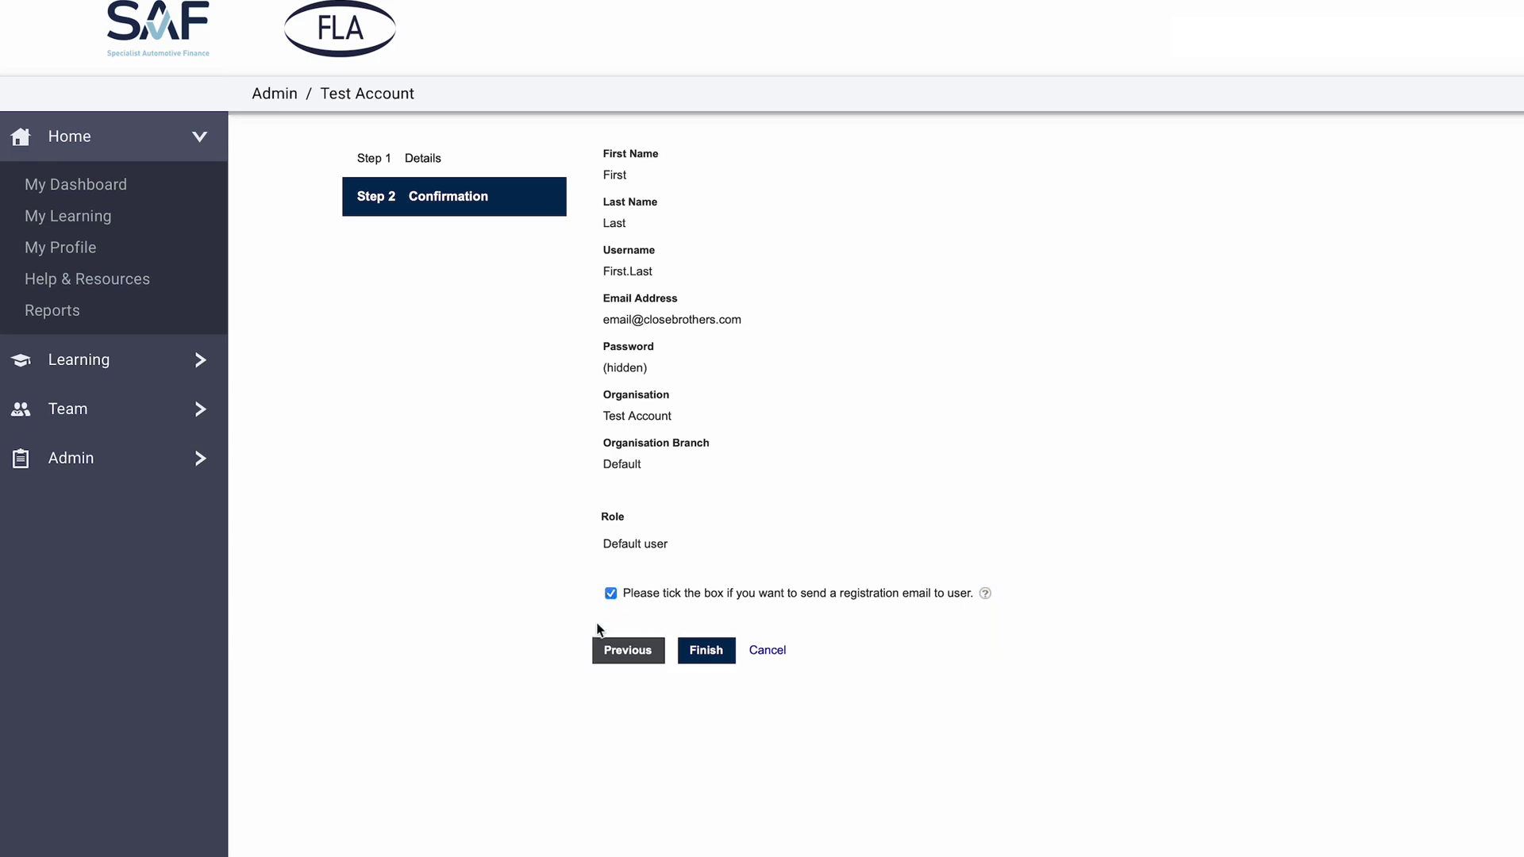
left_click(722, 652)
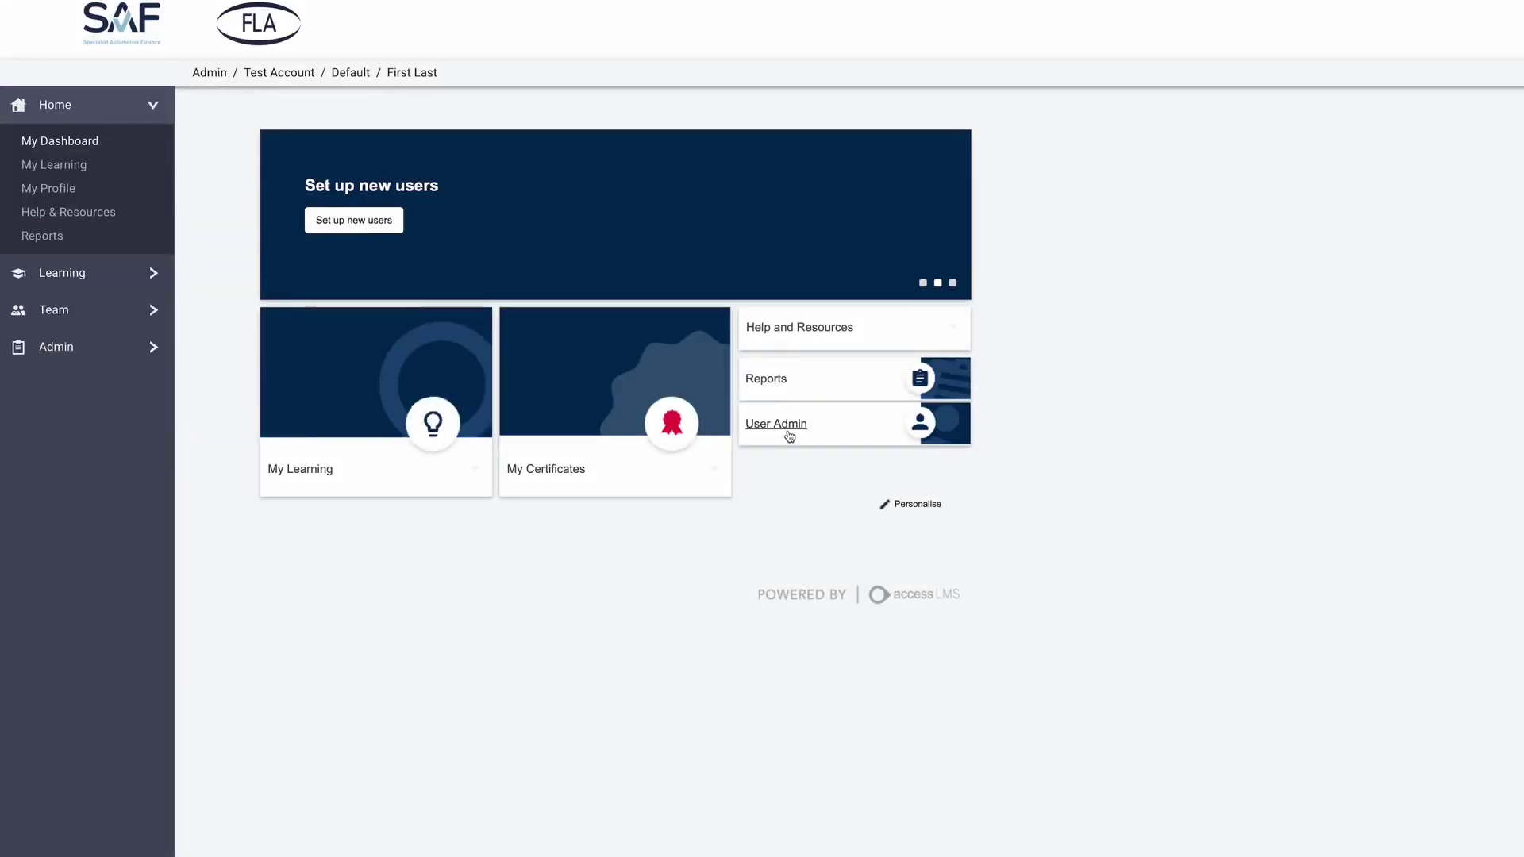
- On the new user's profile, assign Yes to the Is a Test Taker category and confirm
left_click(1025, 568)
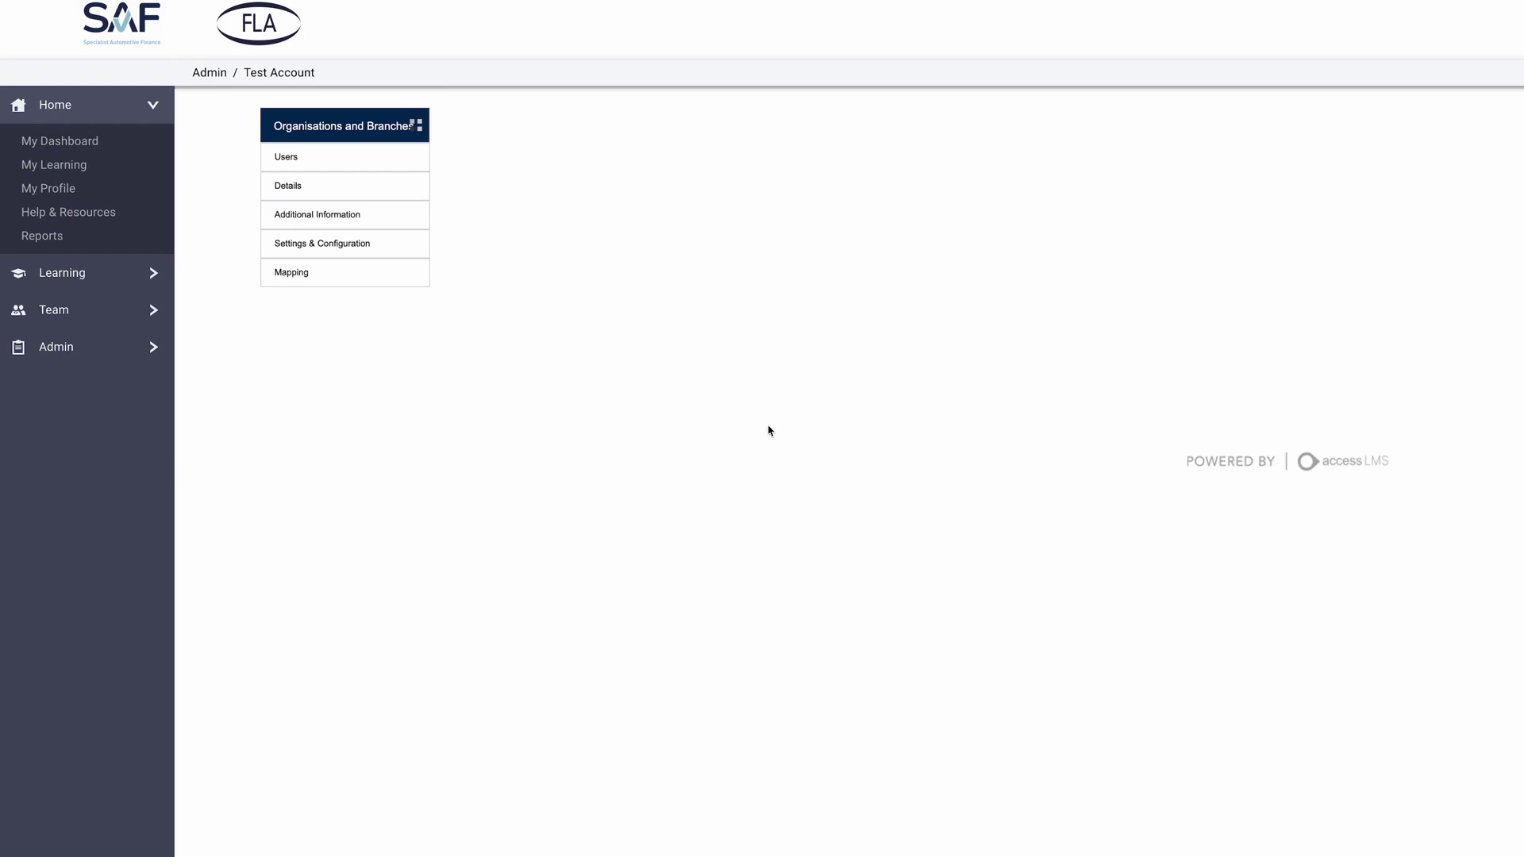
left_click(295, 153)
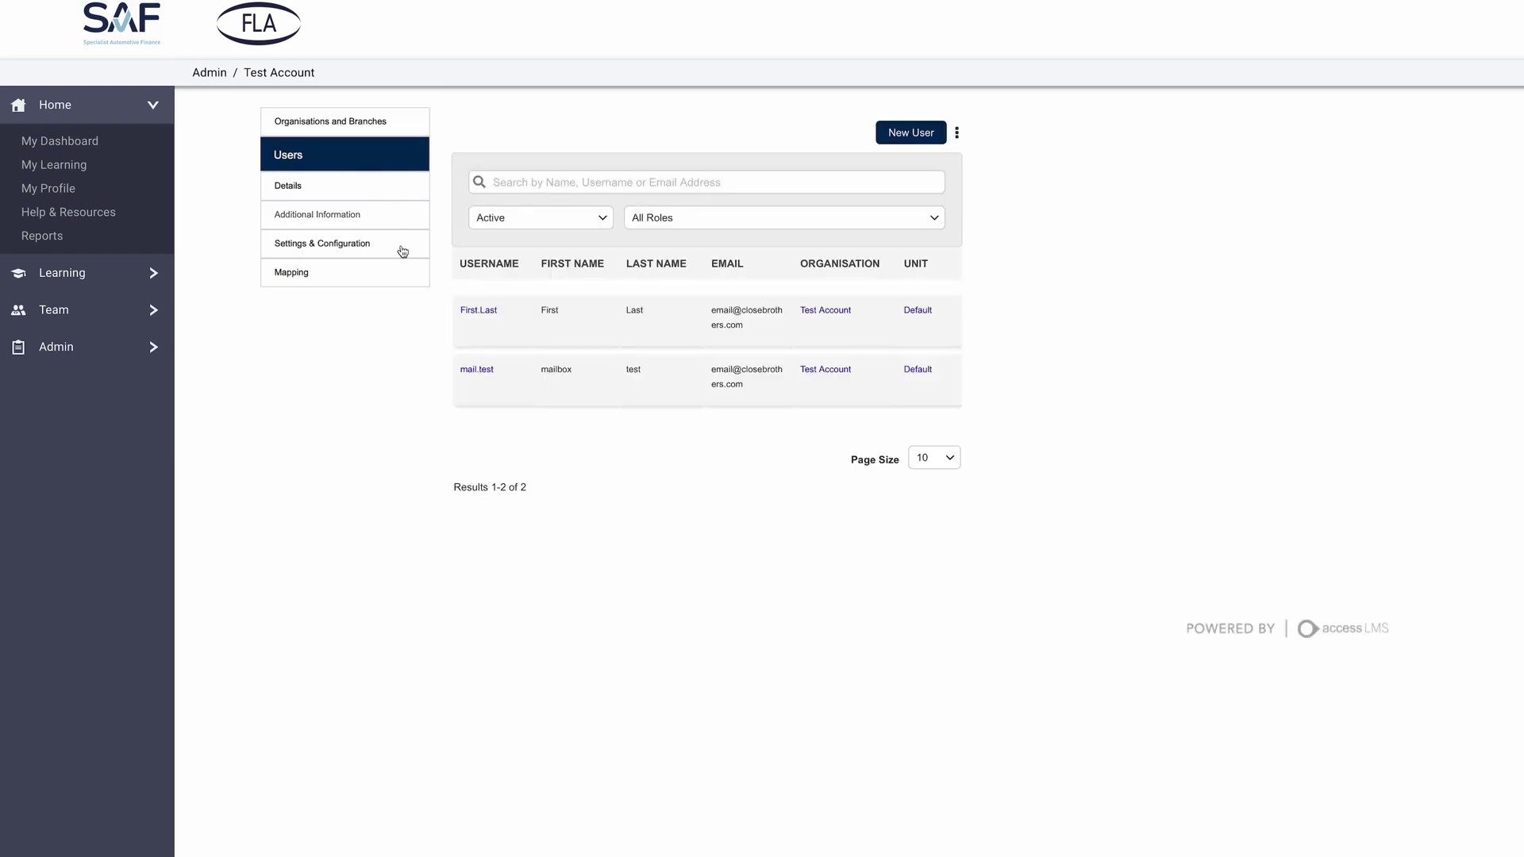
left_click(482, 316)
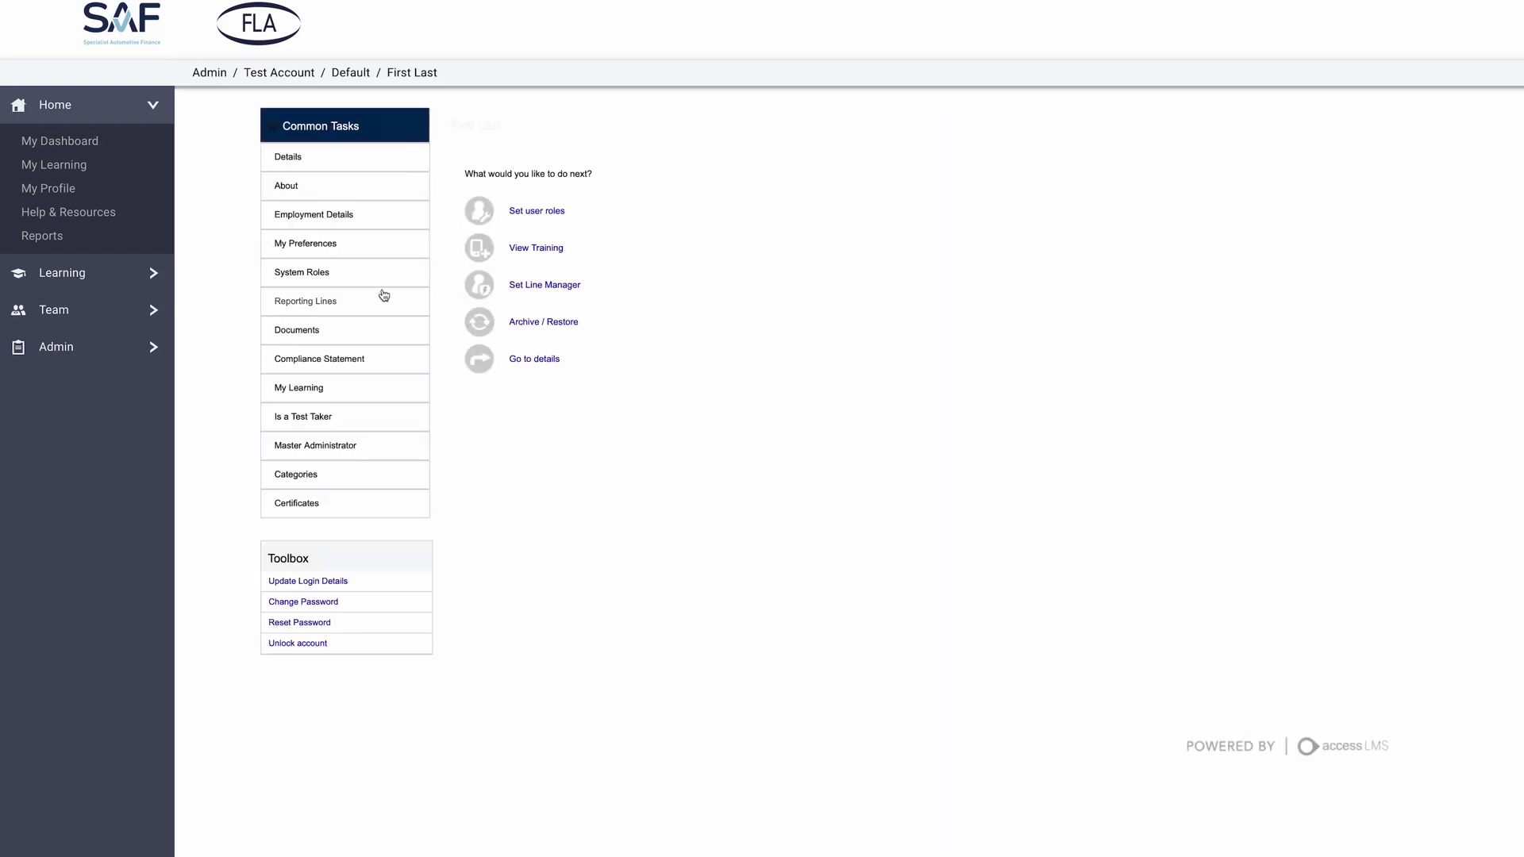
left_click(315, 417)
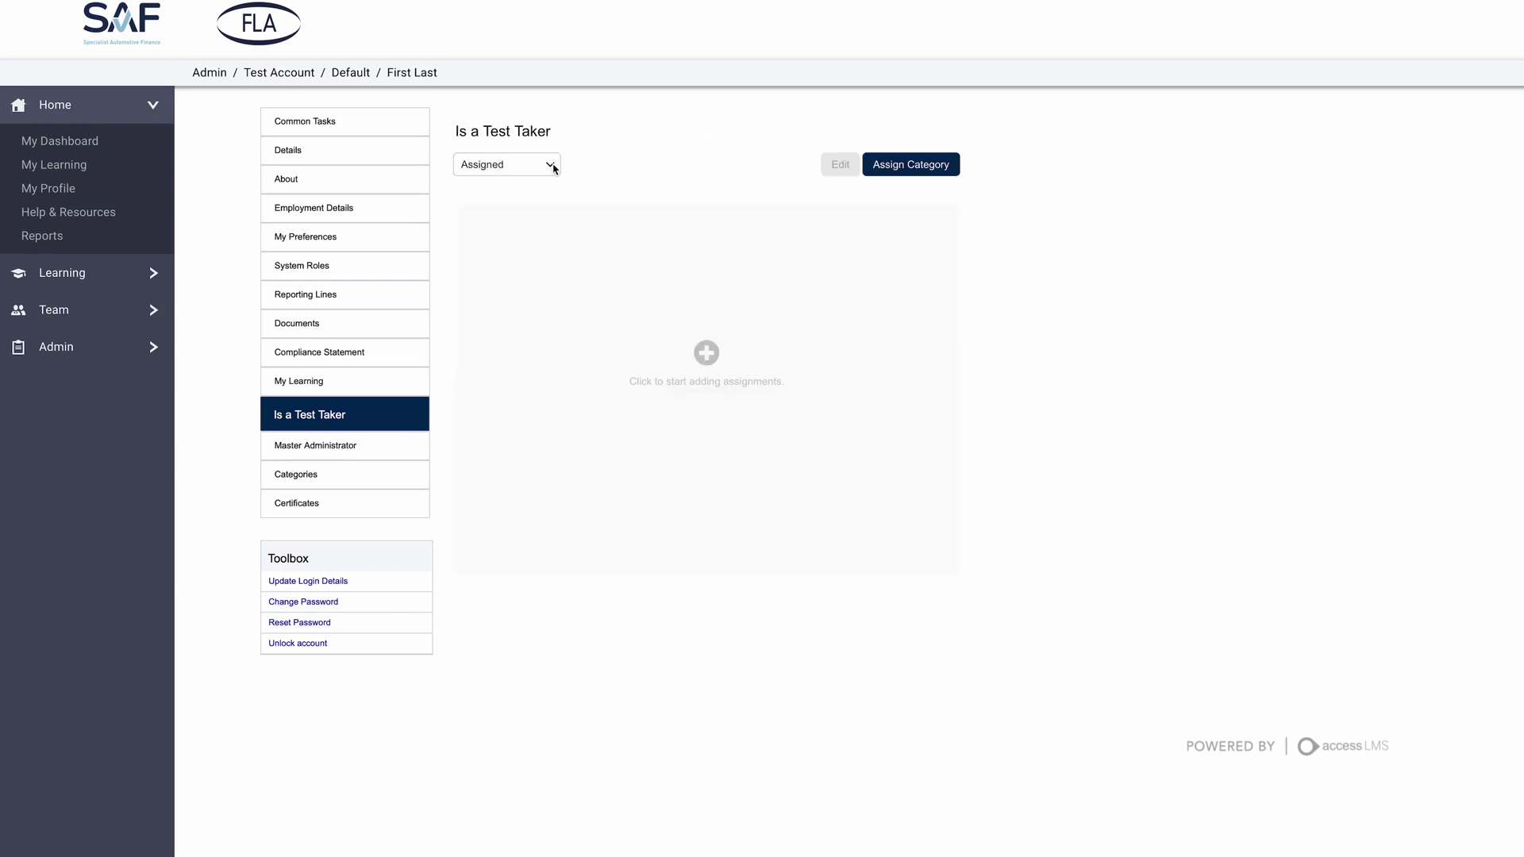
left_click(922, 166)
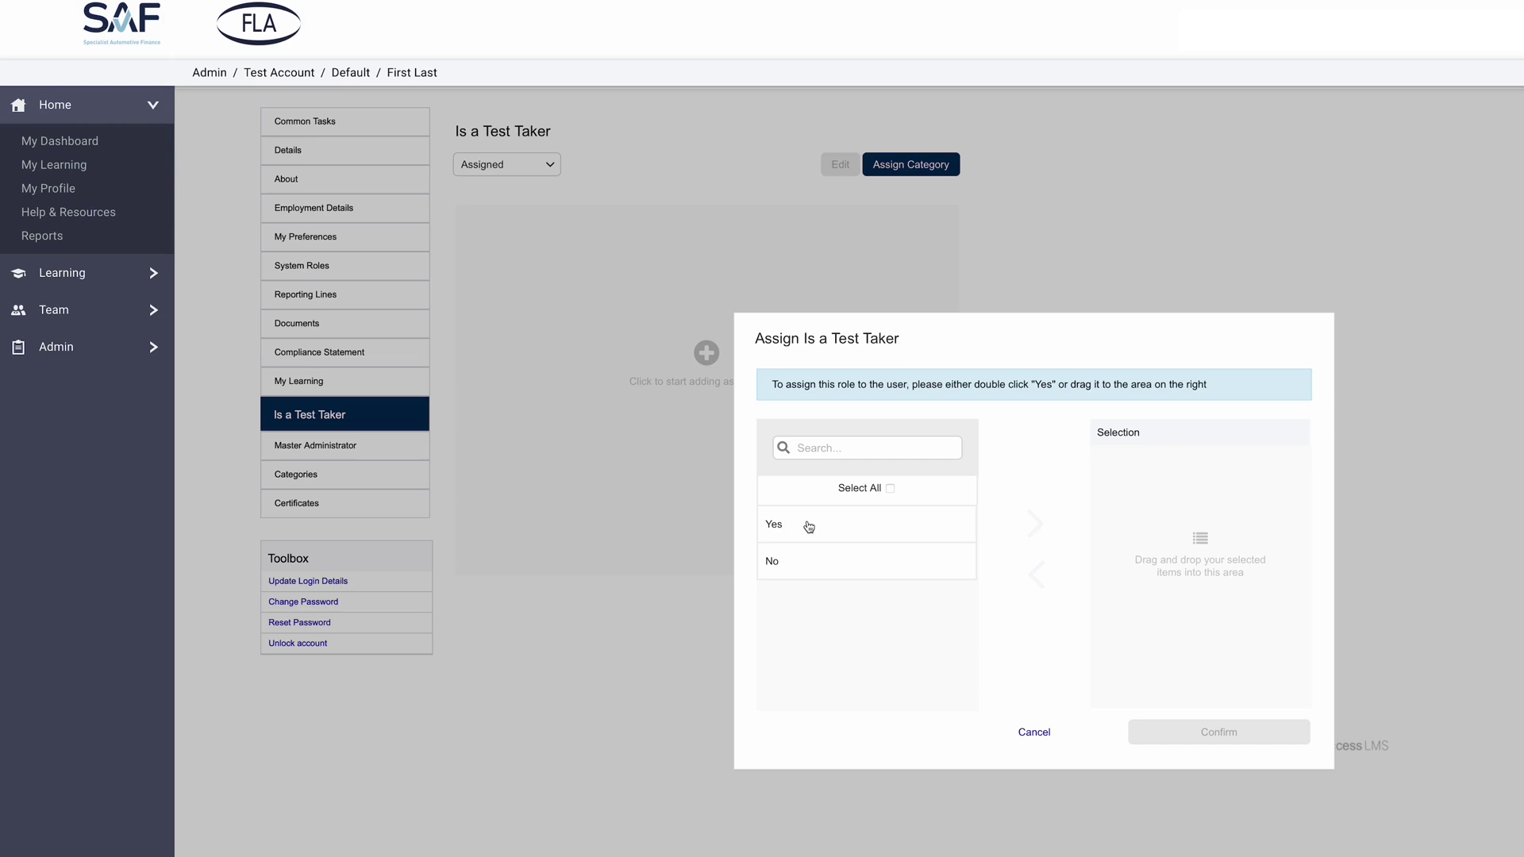
left_click_drag(808, 527, 1133, 633)
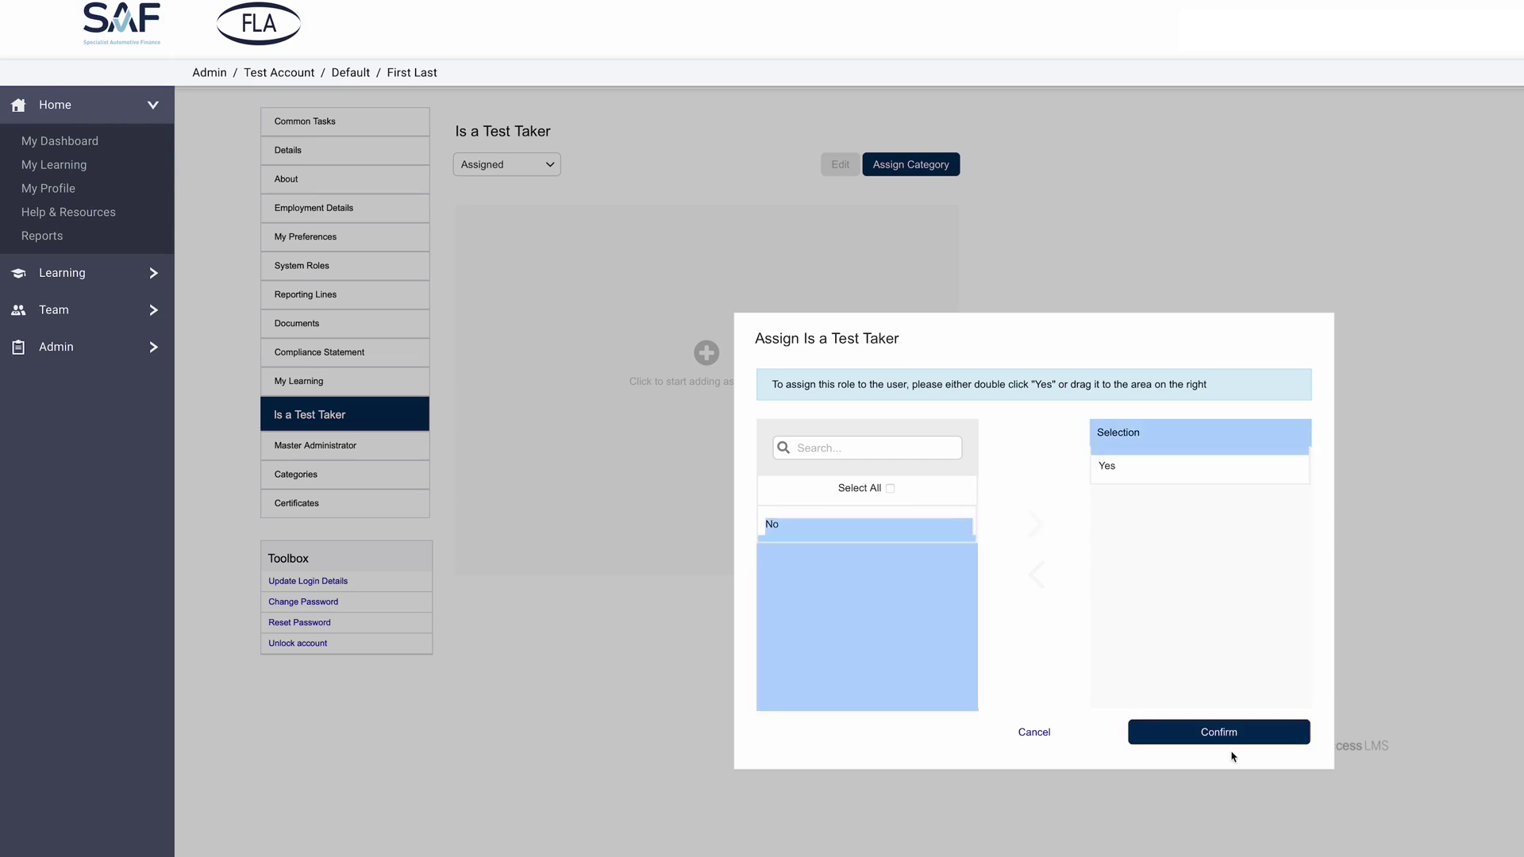
left_click(1231, 740)
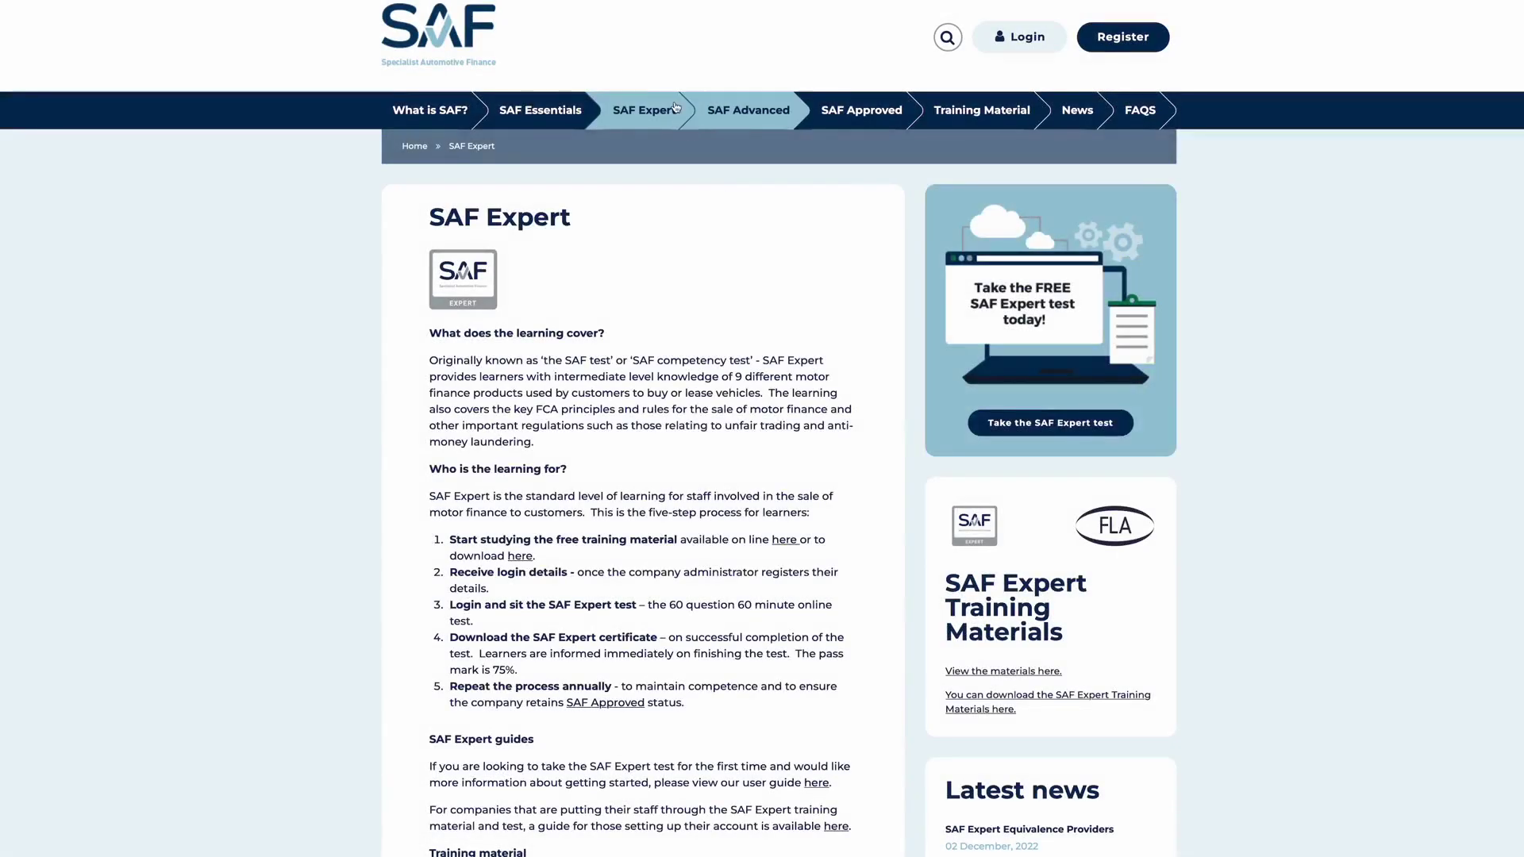
- Open the SAF Expert Training Materials and choose GET STARTED
left_click(1030, 672)
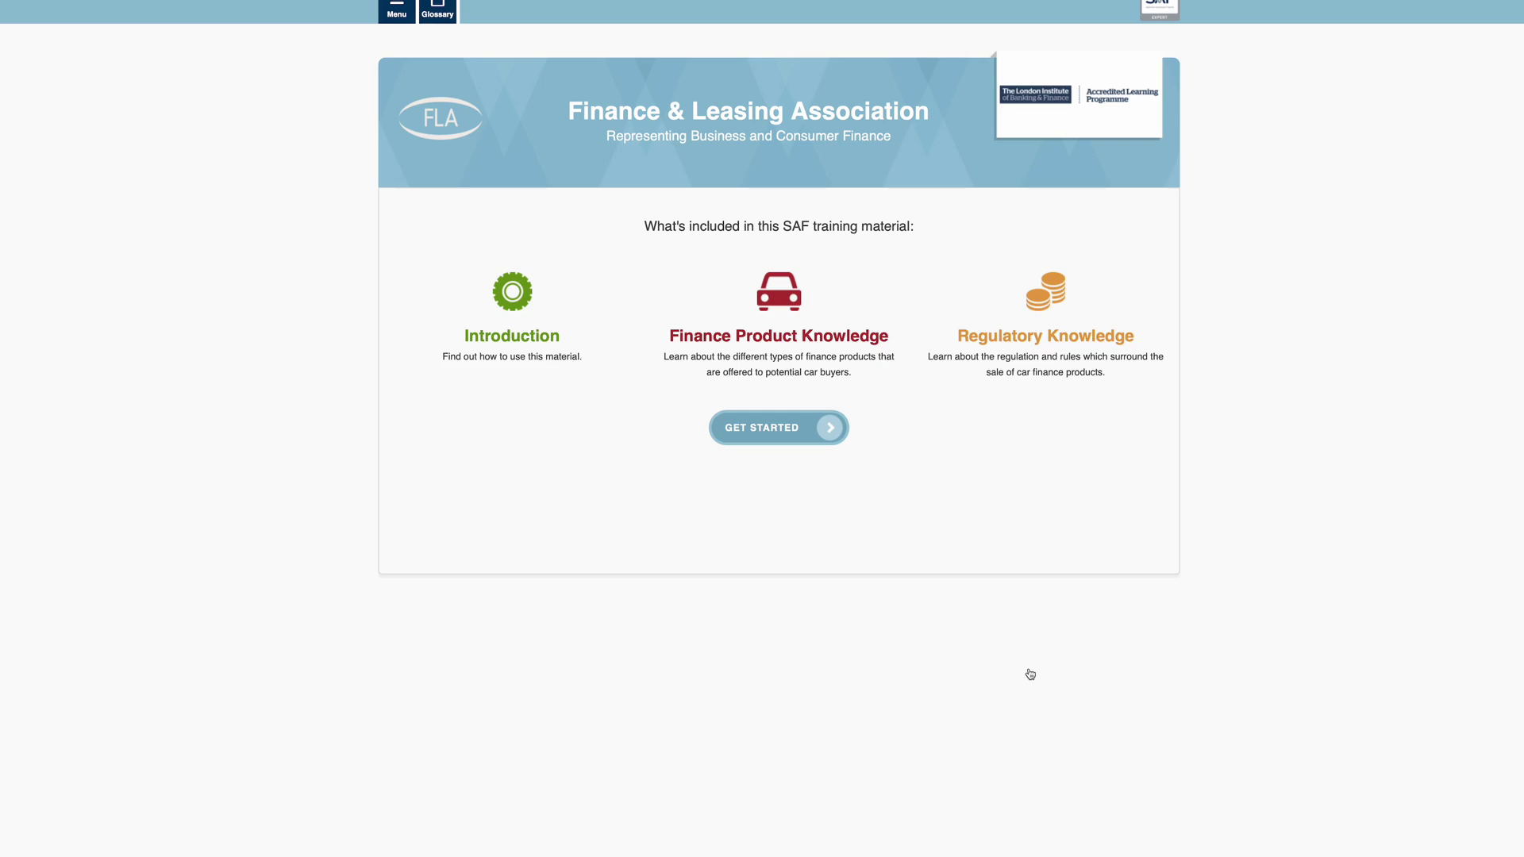
left_click(771, 434)
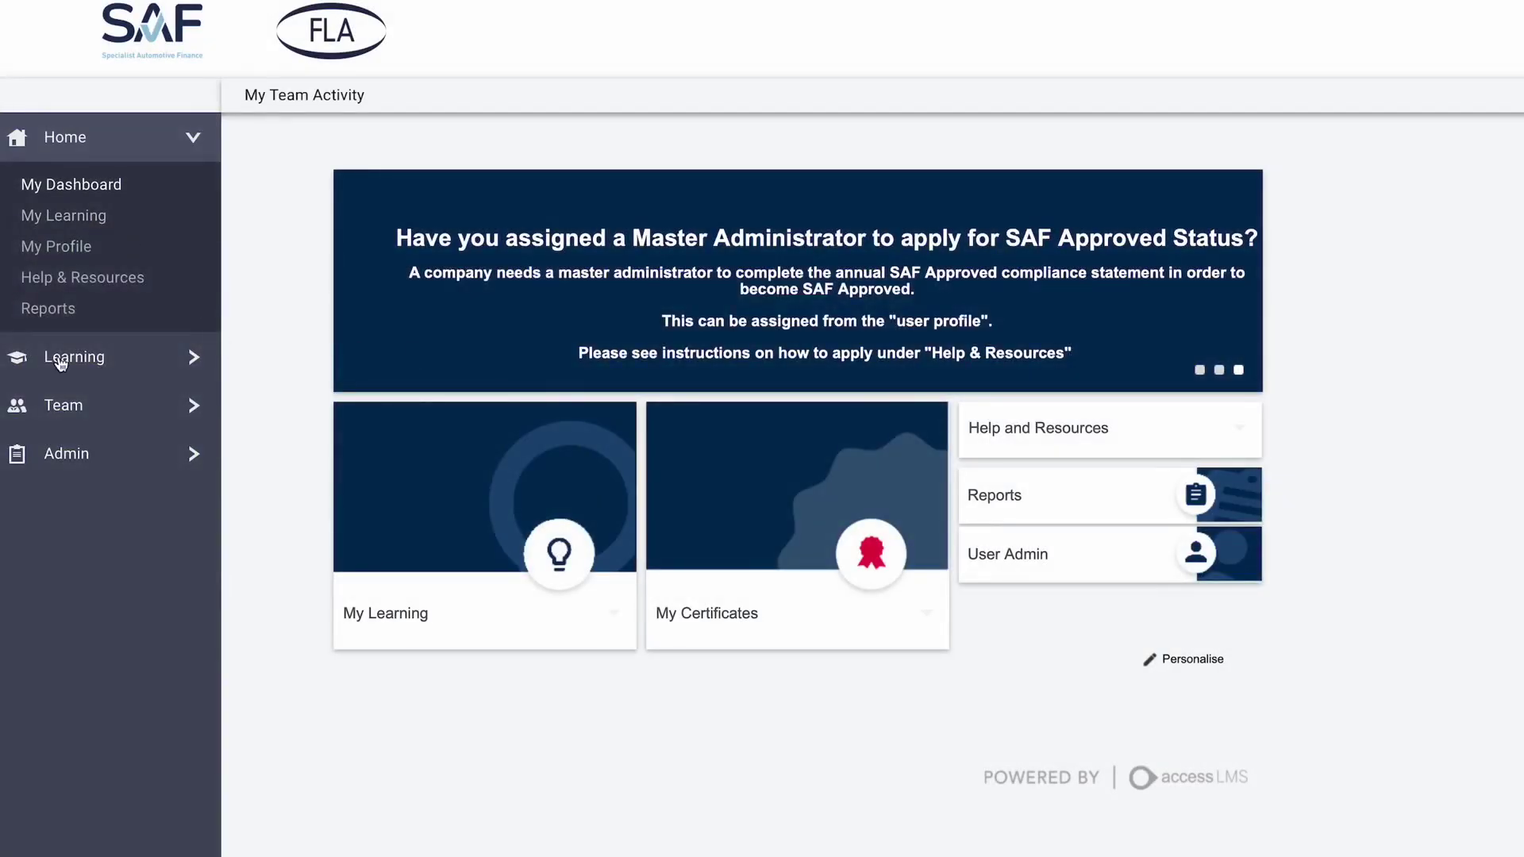
- In Team Activity, reset the failed SAF Expert Test's status and confirm
left_click(58, 423)
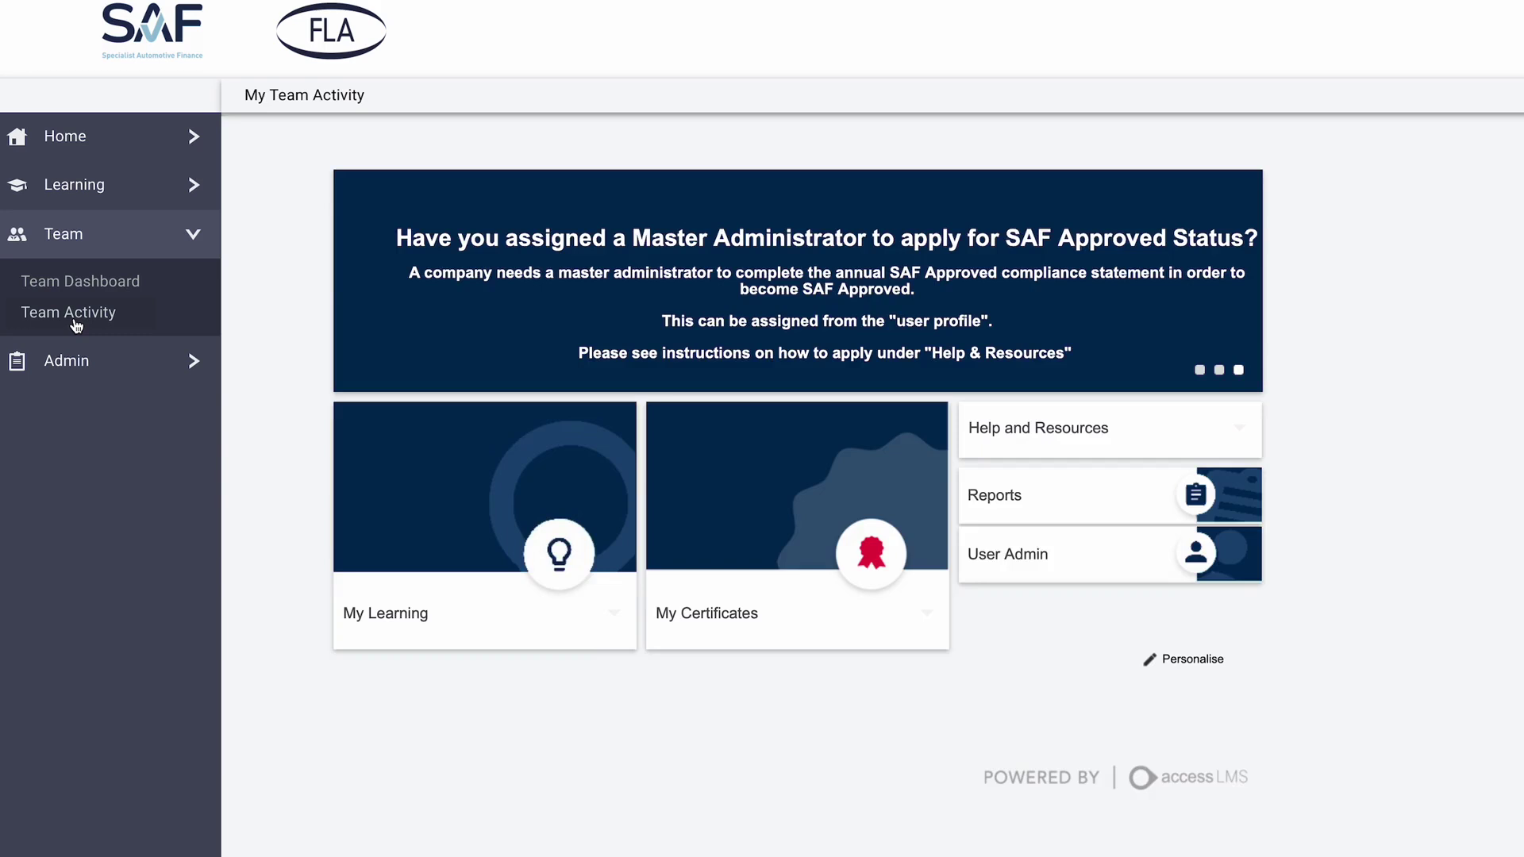
left_click(75, 316)
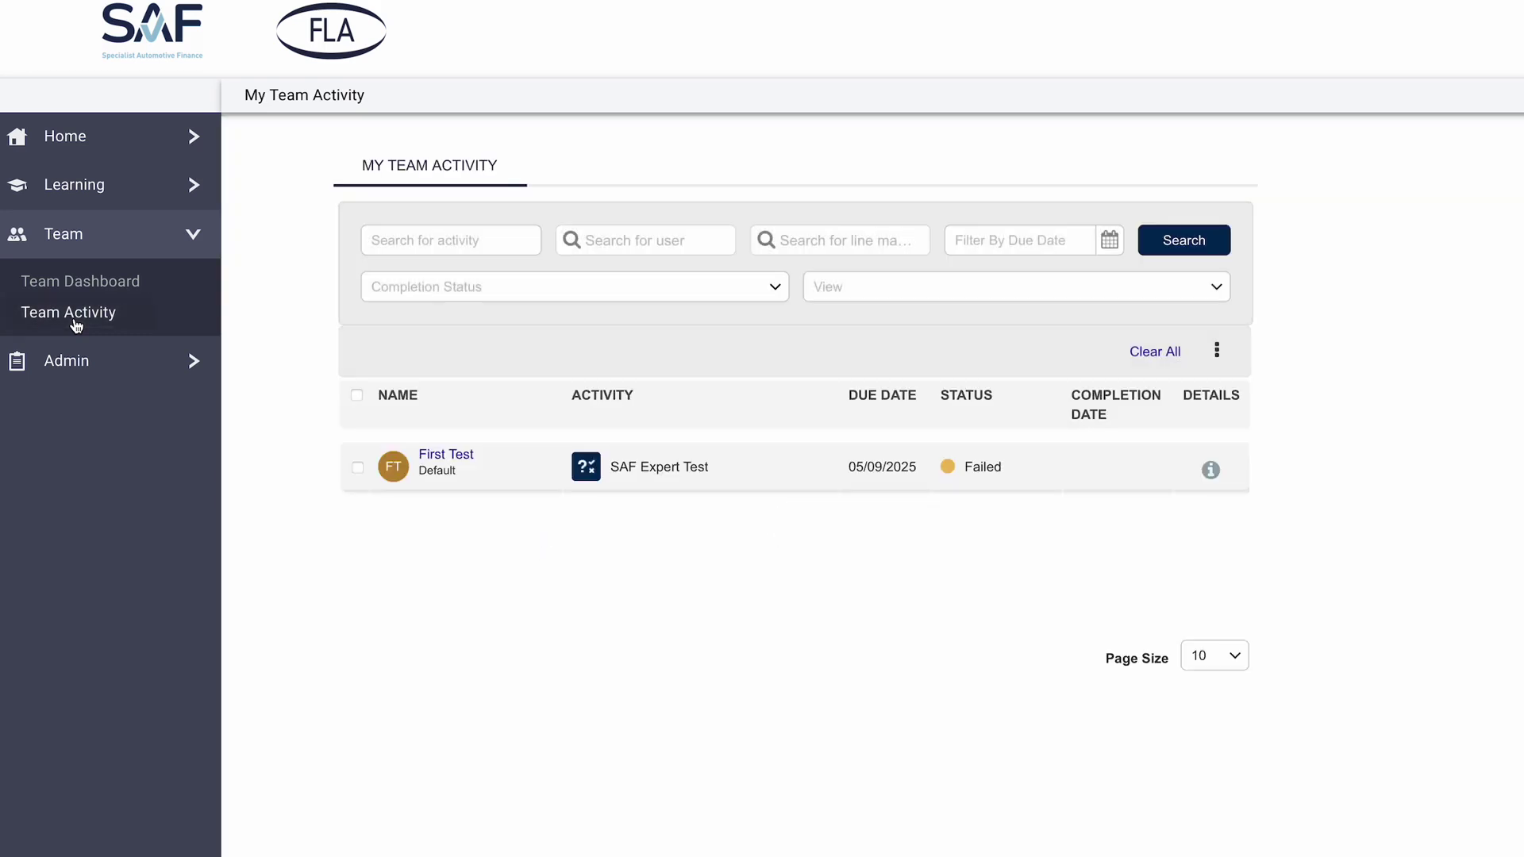
left_click(358, 468)
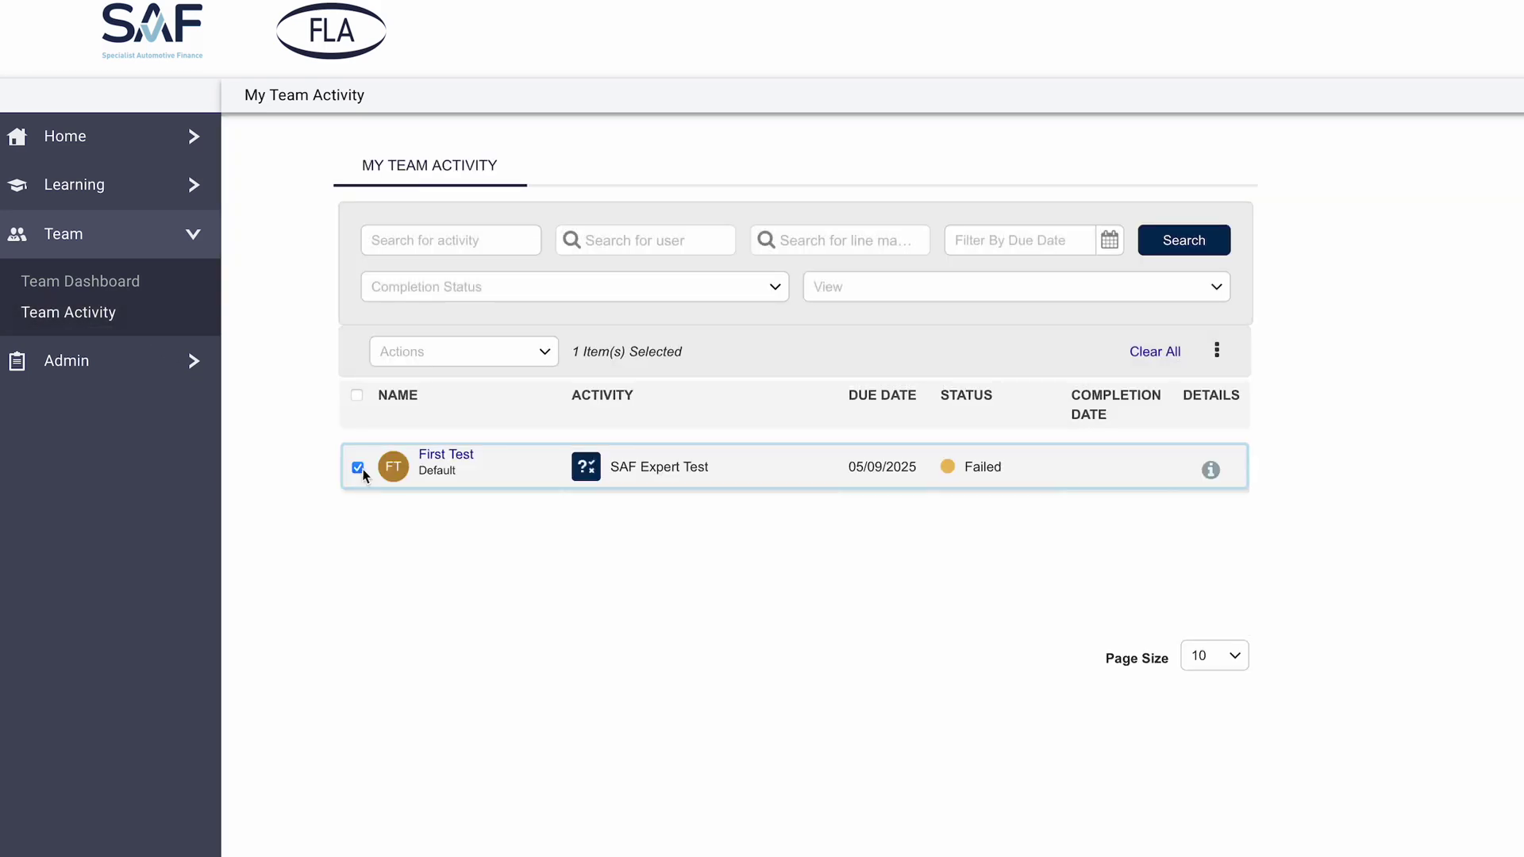
left_click(469, 359)
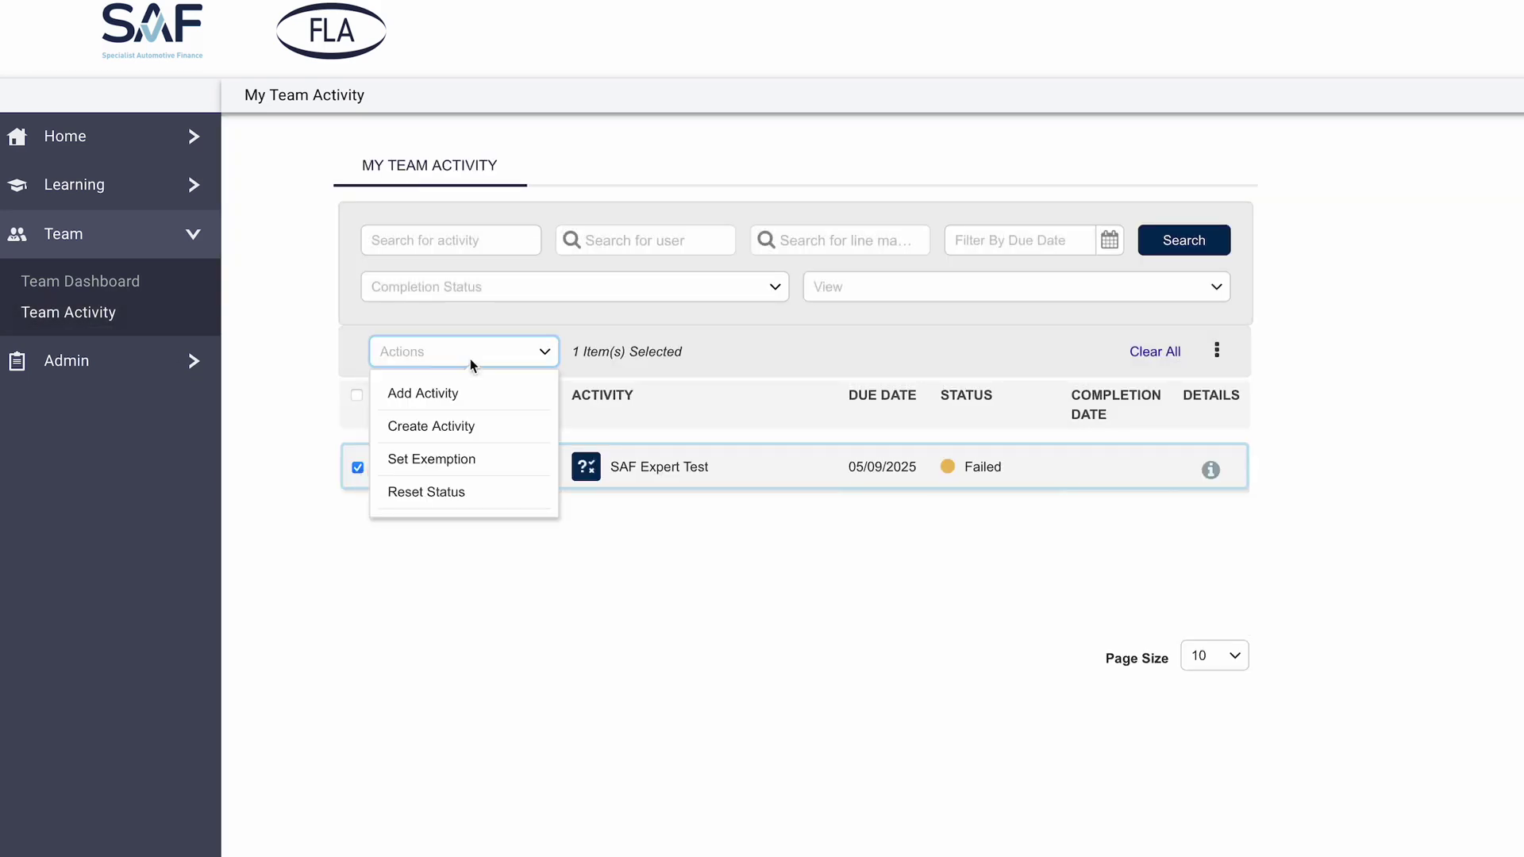
left_click(458, 503)
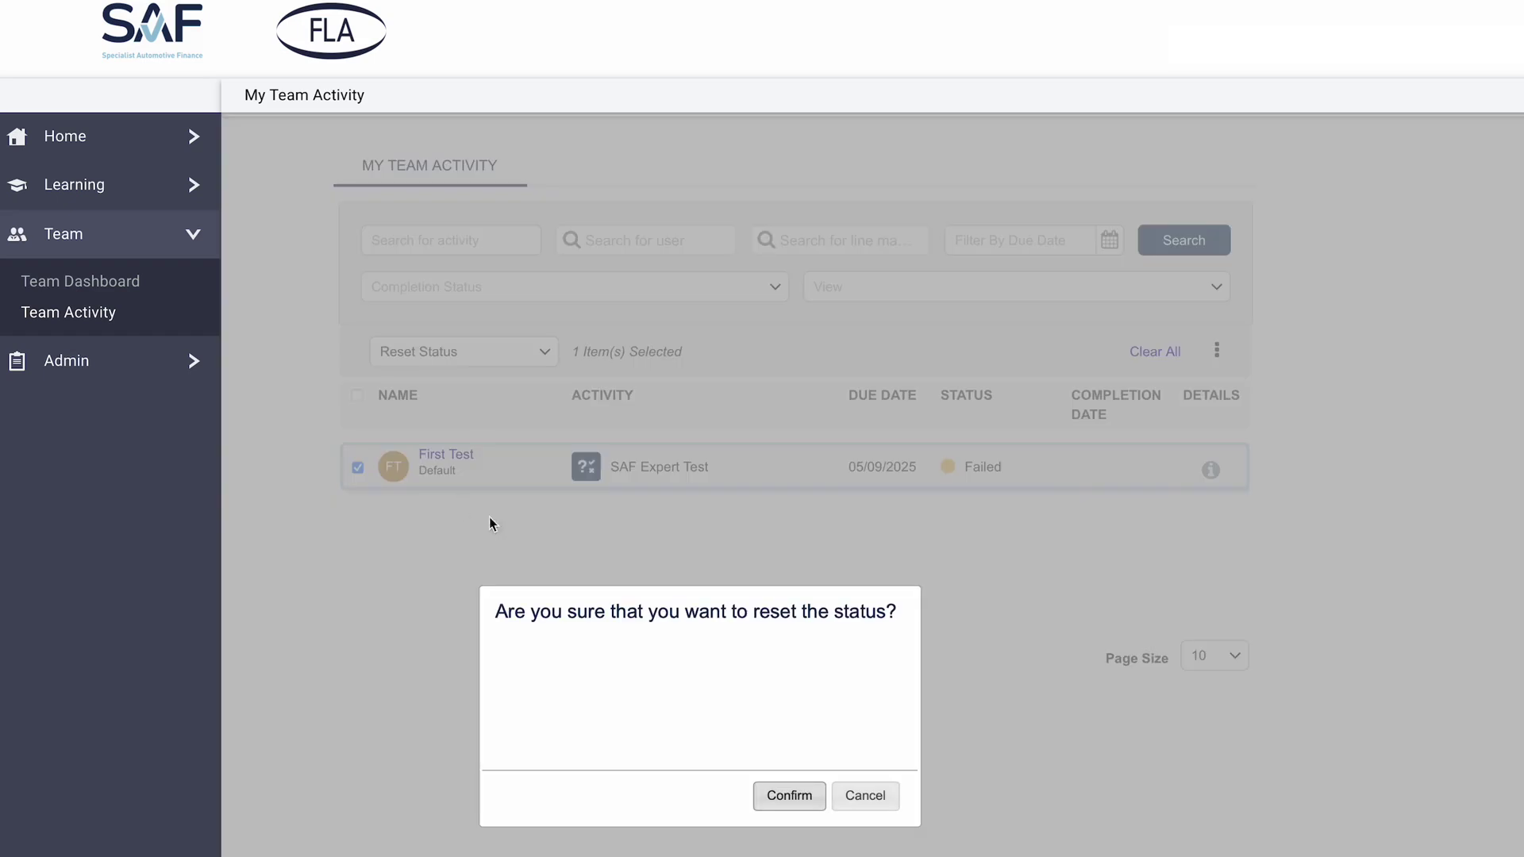
left_click(780, 804)
left_click(871, 802)
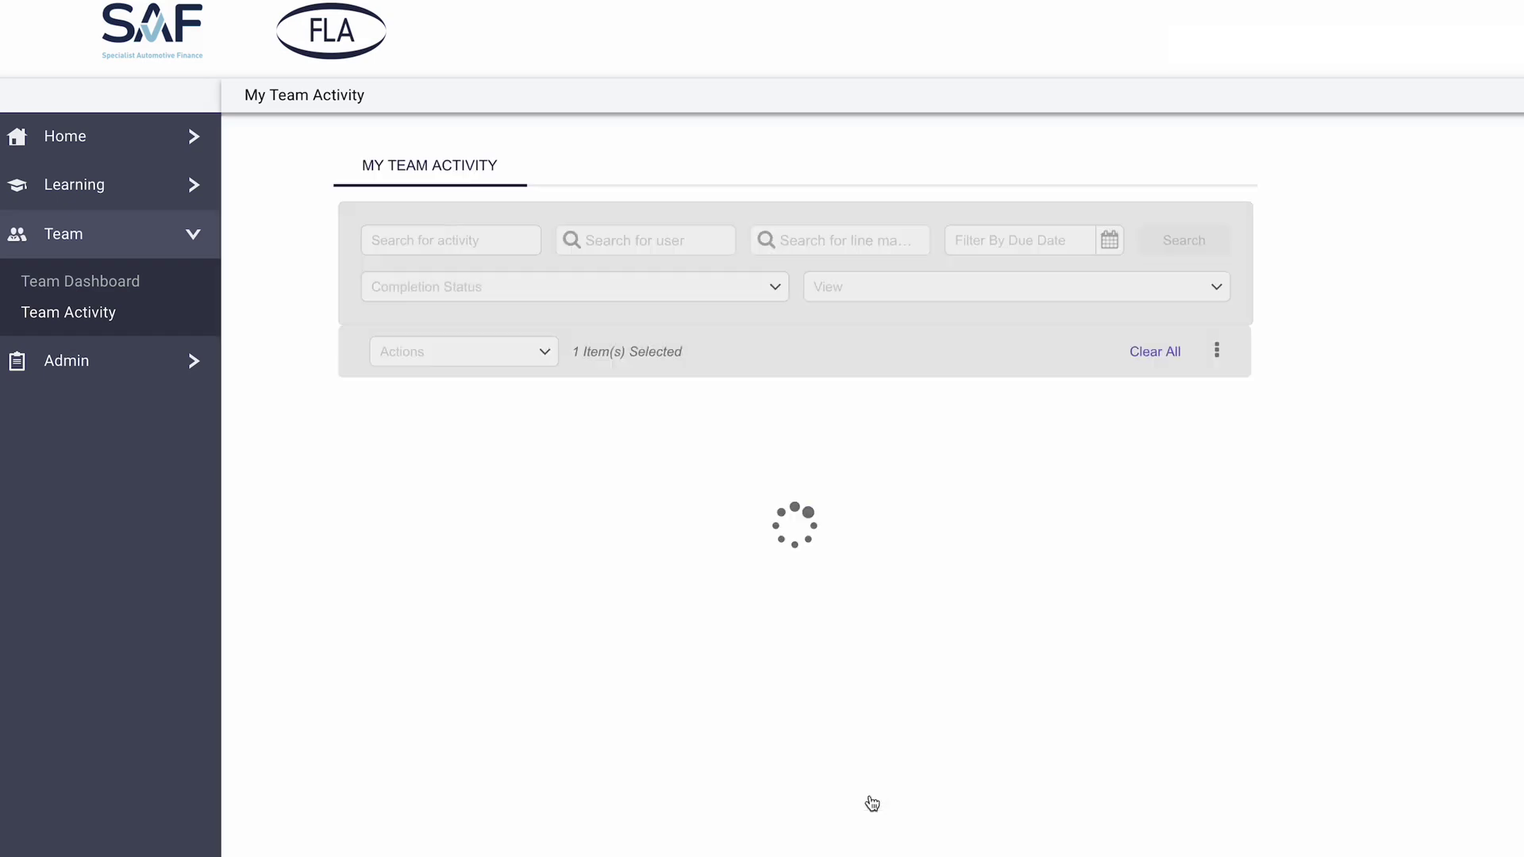